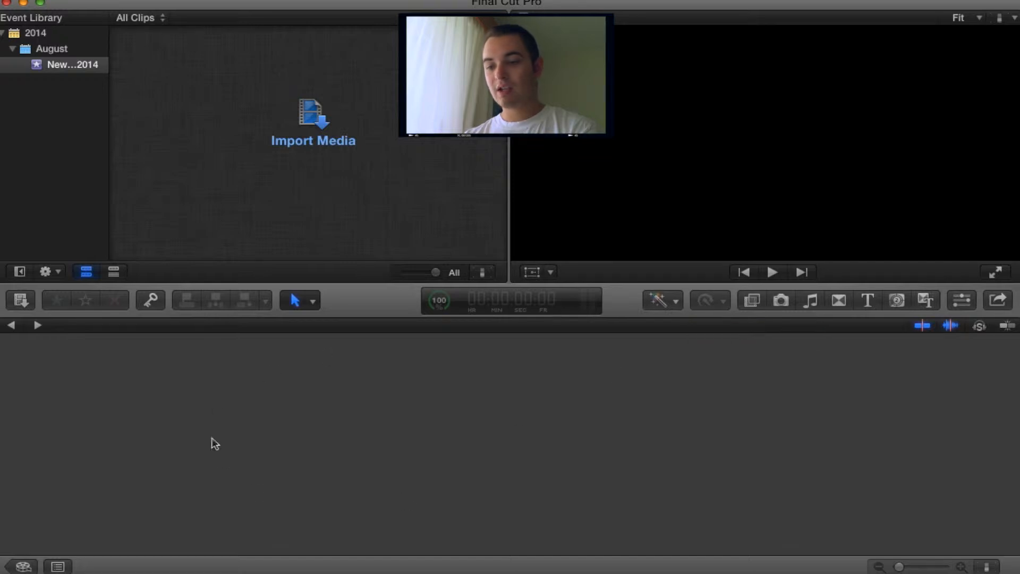
# Show the Project Library and enlarge the viewer by narrowing the event browser.
pyautogui.click(21, 566)
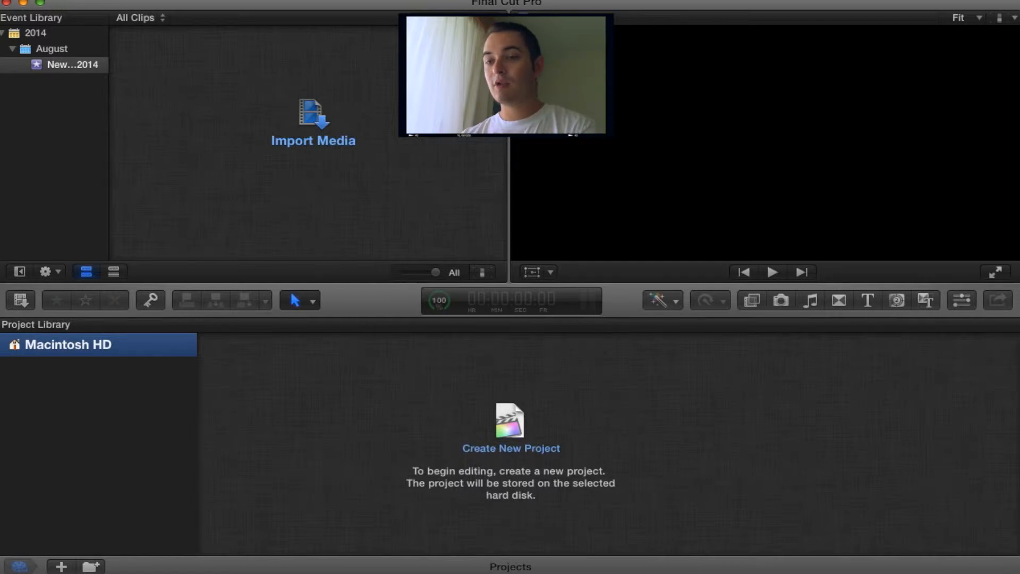
pyautogui.moveTo(509, 130); pyautogui.dragTo(344, 101)
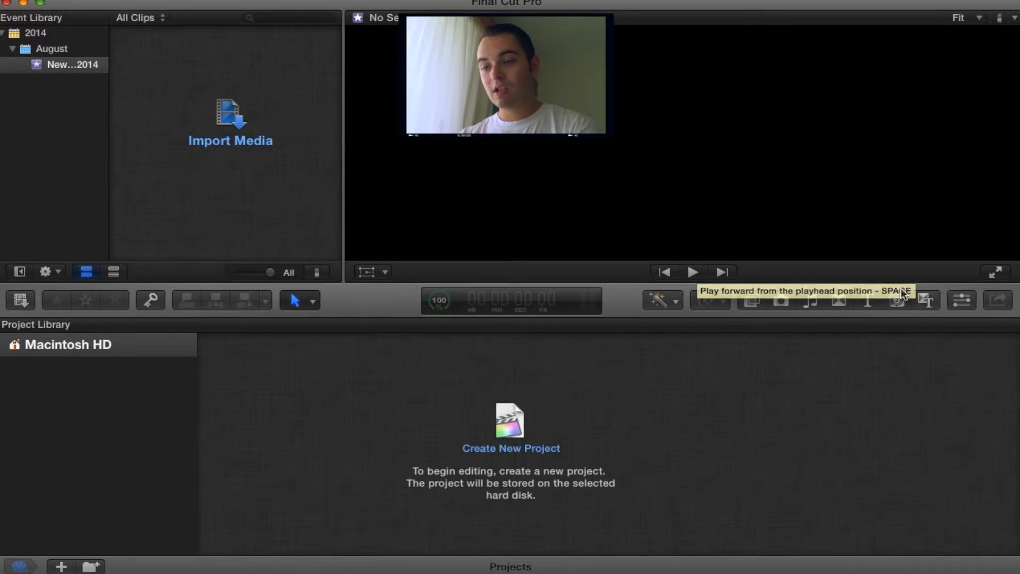
pyautogui.click(963, 301)
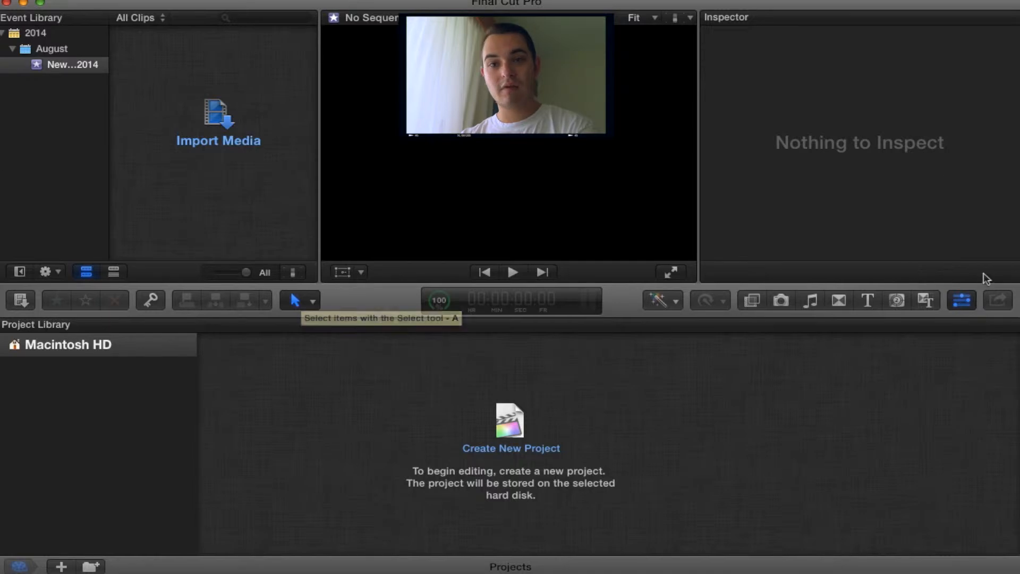
pyautogui.click(965, 301)
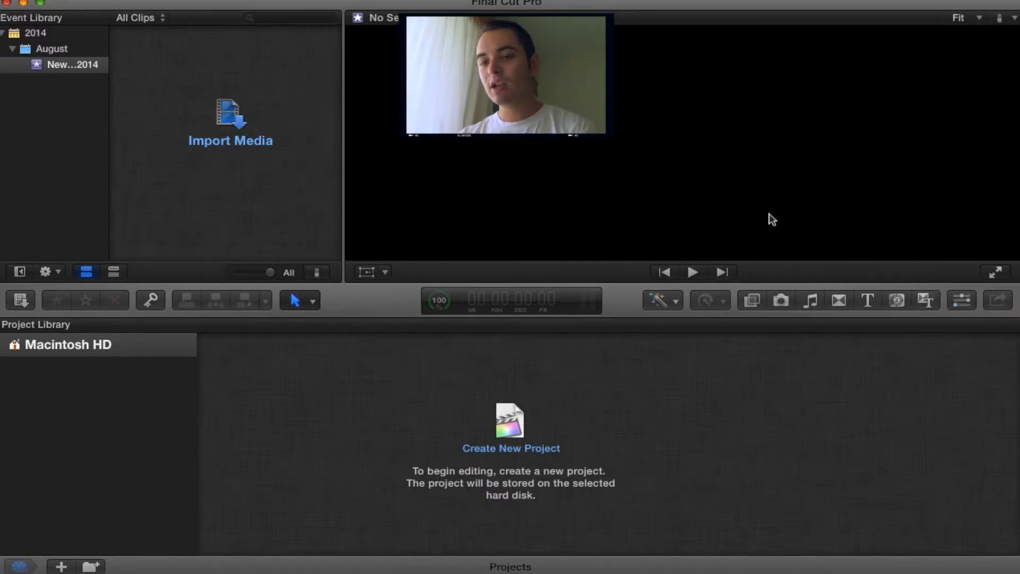
# Import the massdropmain video from the Desktop into the event under August 2014.
pyautogui.click(55, 71)
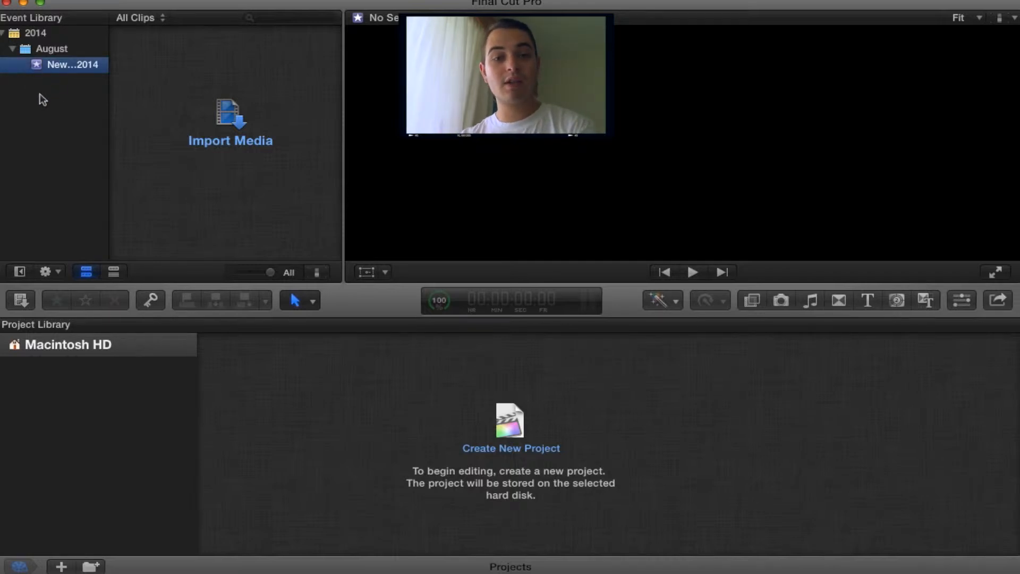
pyautogui.click(215, 119)
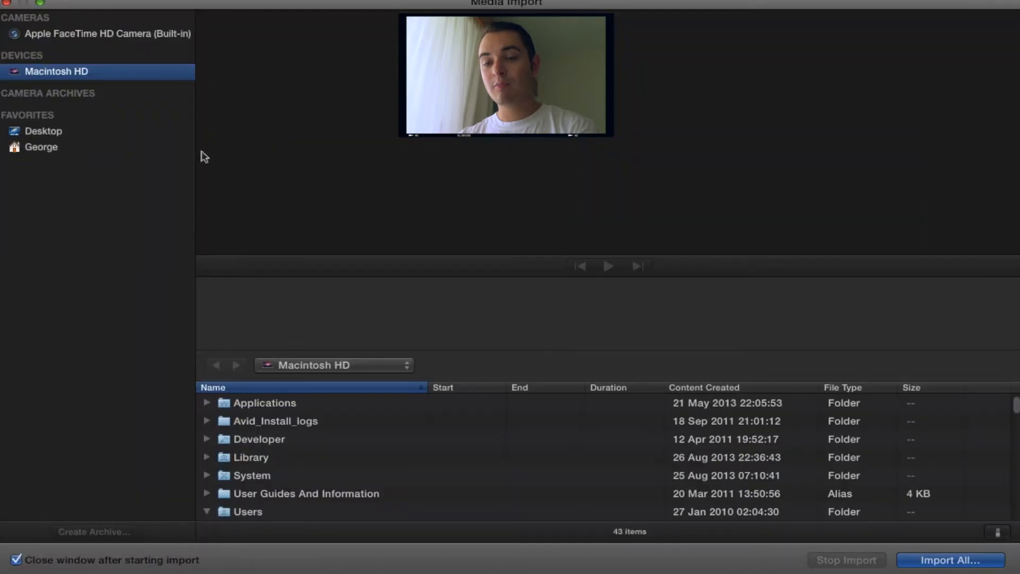
pyautogui.click(43, 131)
pyautogui.scroll(-10, 272, 478)
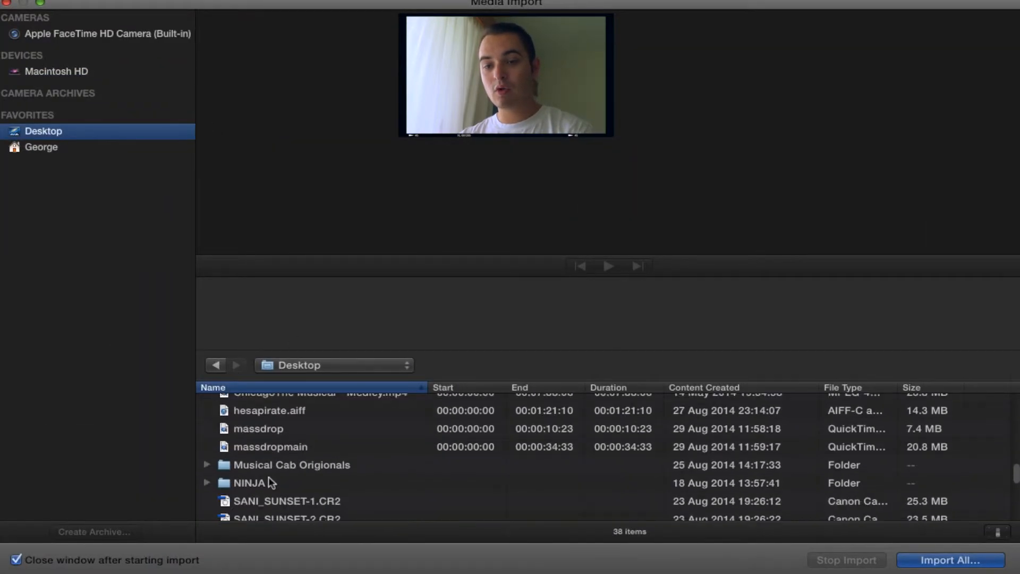
pyautogui.click(268, 435)
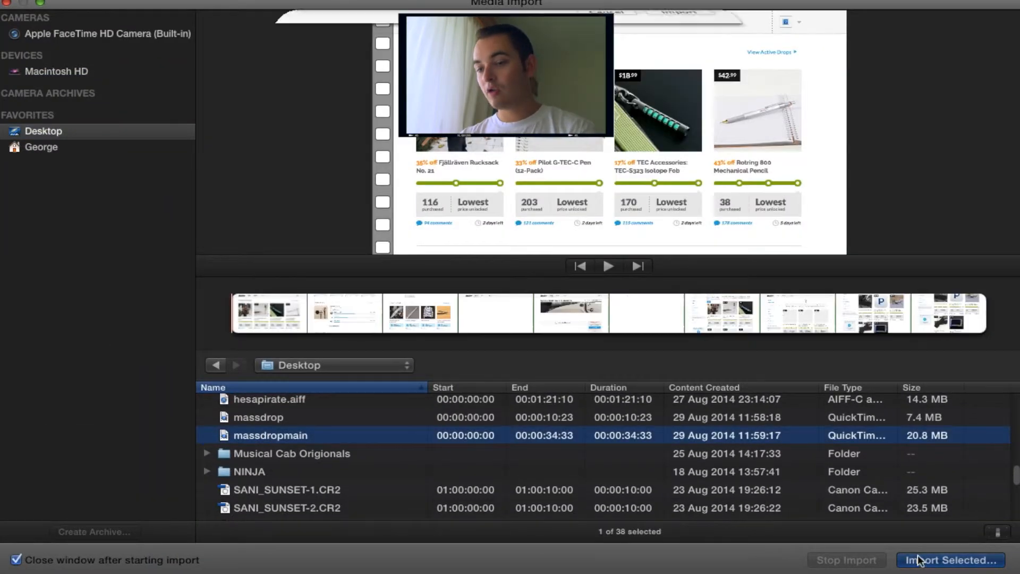
pyautogui.click(919, 561)
pyautogui.click(680, 371)
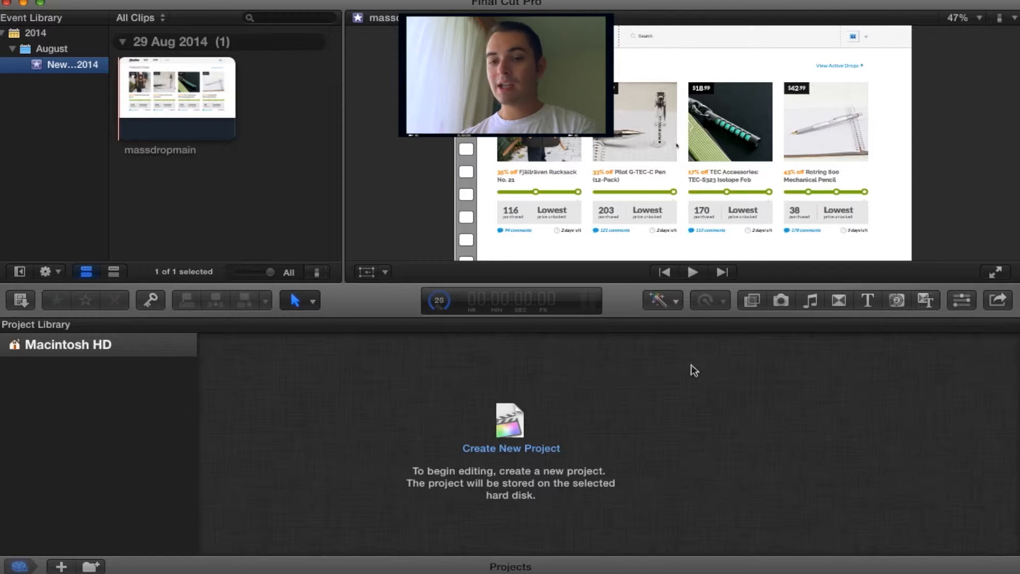
# Create a new project named FCPX BEGINNERS.
pyautogui.click(493, 444)
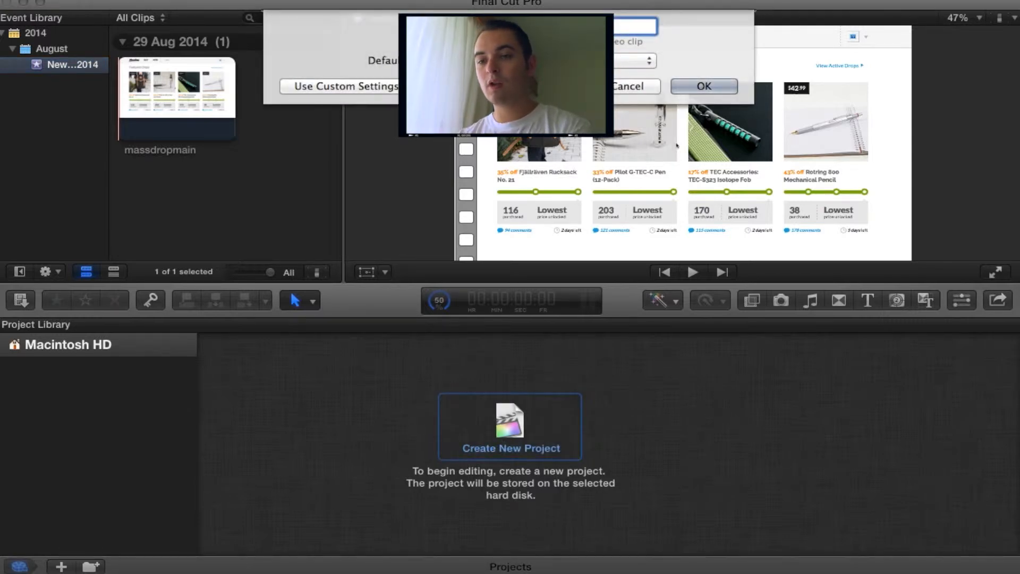
pyautogui.click(704, 86)
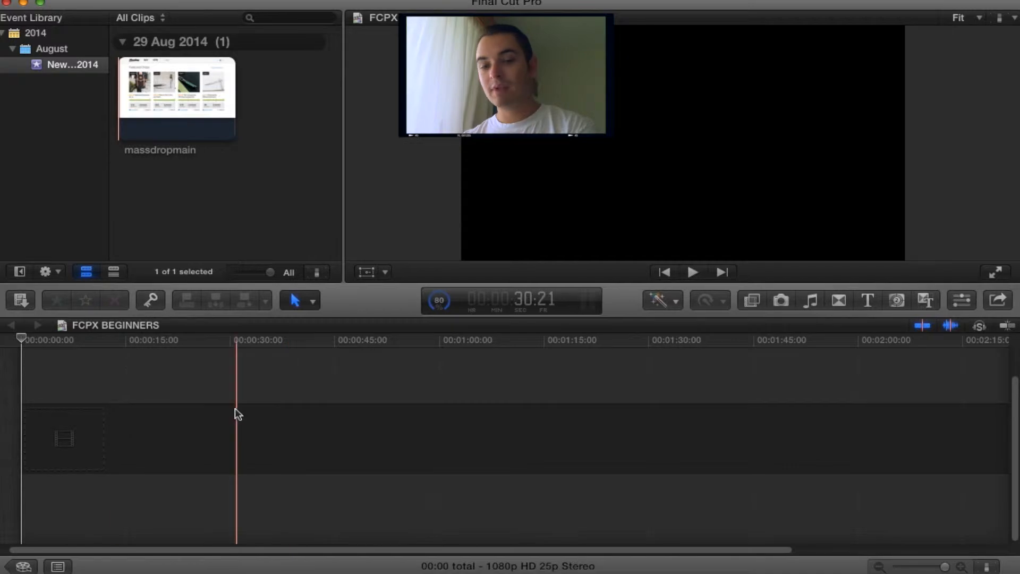
# Place the massdropmain clip at the start of the project timeline and zoom in until it nearly fills the timeline's width.
pyautogui.hscroll(2, 235, 408)
pyautogui.hscroll(1, 241, 421)
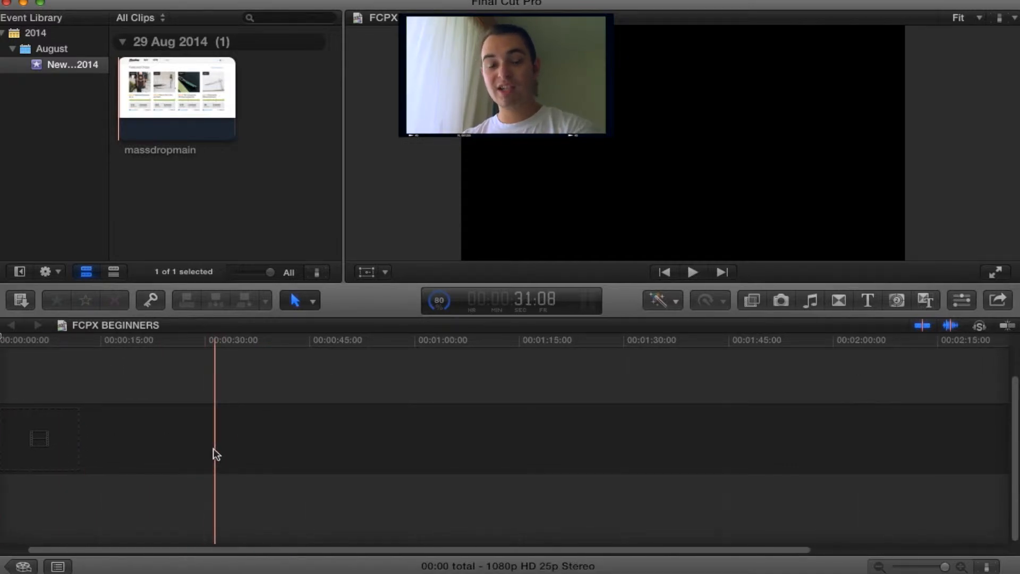
pyautogui.hscroll(-3, 213, 448)
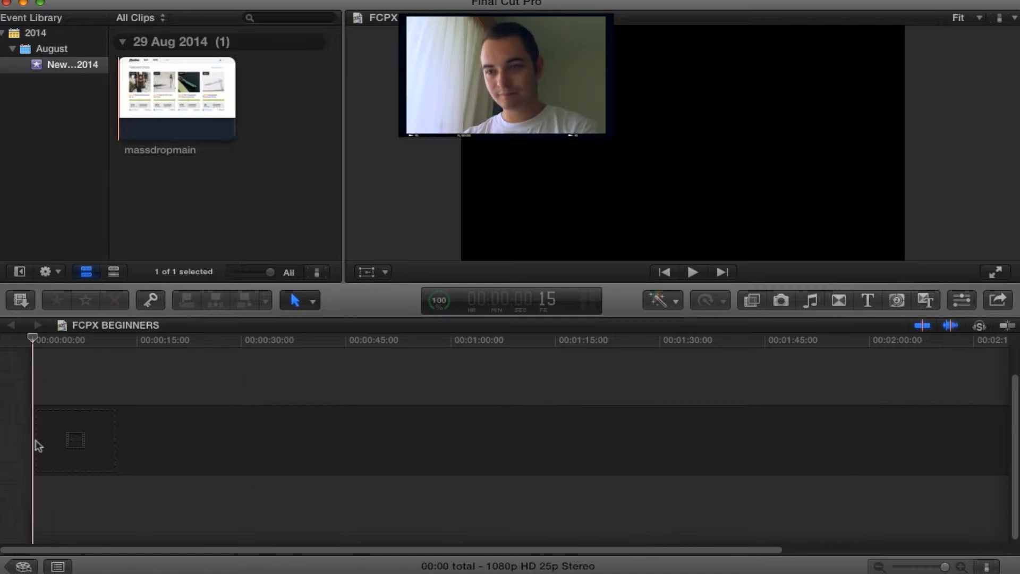
pyautogui.moveTo(148, 91); pyautogui.dragTo(83, 441)
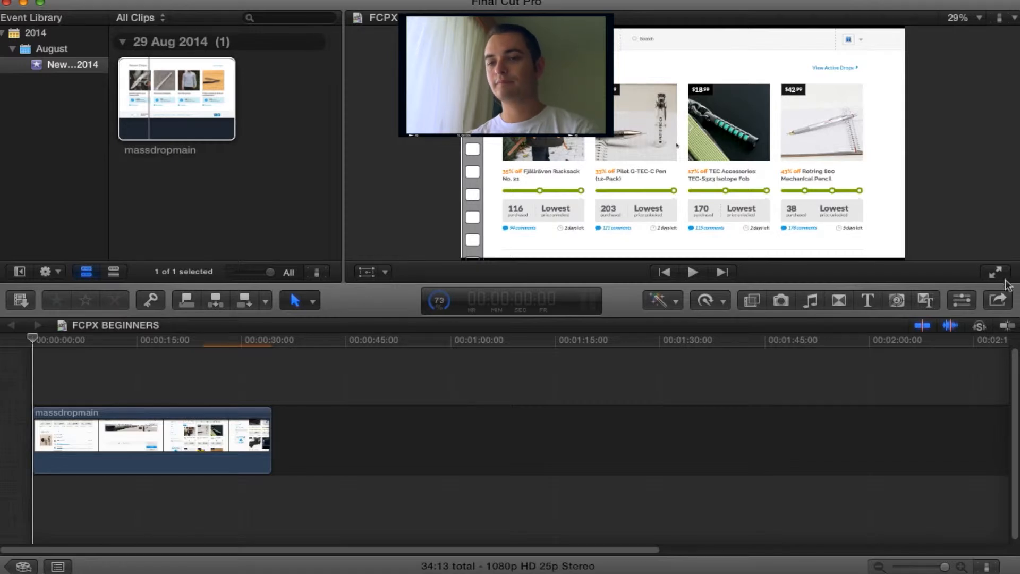
pyautogui.click(947, 566)
pyautogui.moveTo(946, 569); pyautogui.dragTo(919, 567)
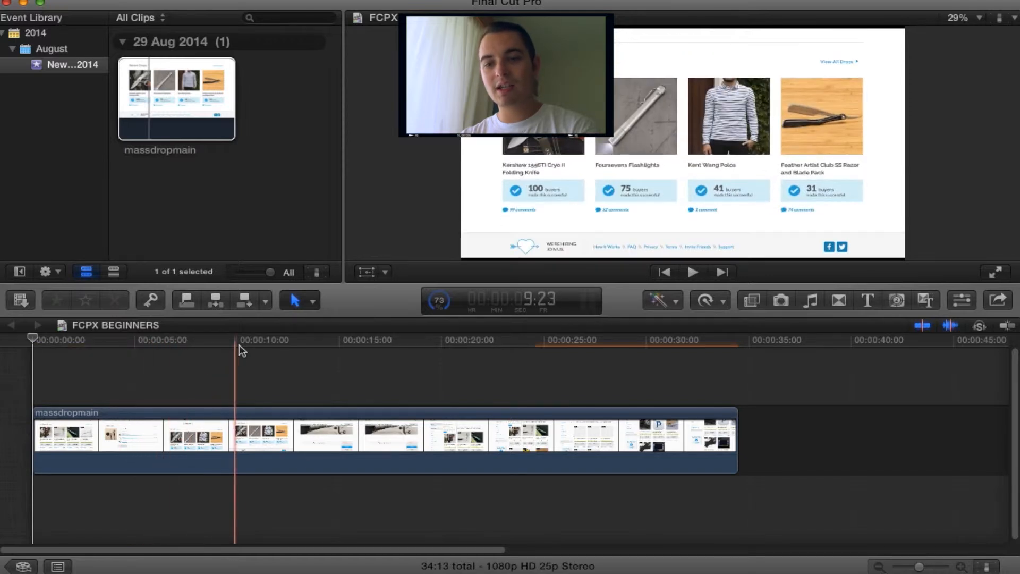
pyautogui.moveTo(928, 567)
pyautogui.mouseDown()
pyautogui.moveTo(884, 569)
pyautogui.moveTo(924, 567)
pyautogui.mouseUp()
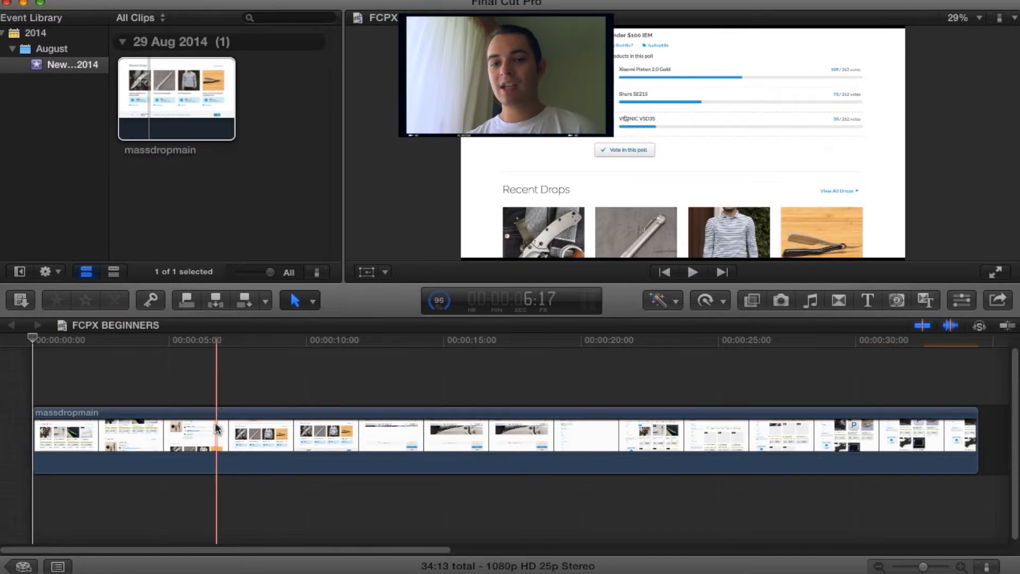
pyautogui.click(302, 414)
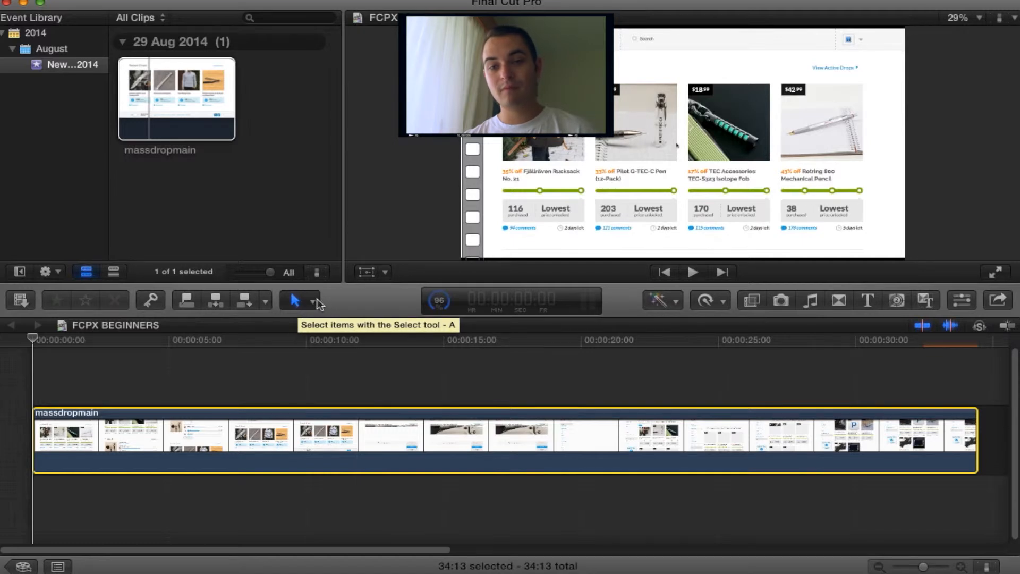
pyautogui.click(314, 302)
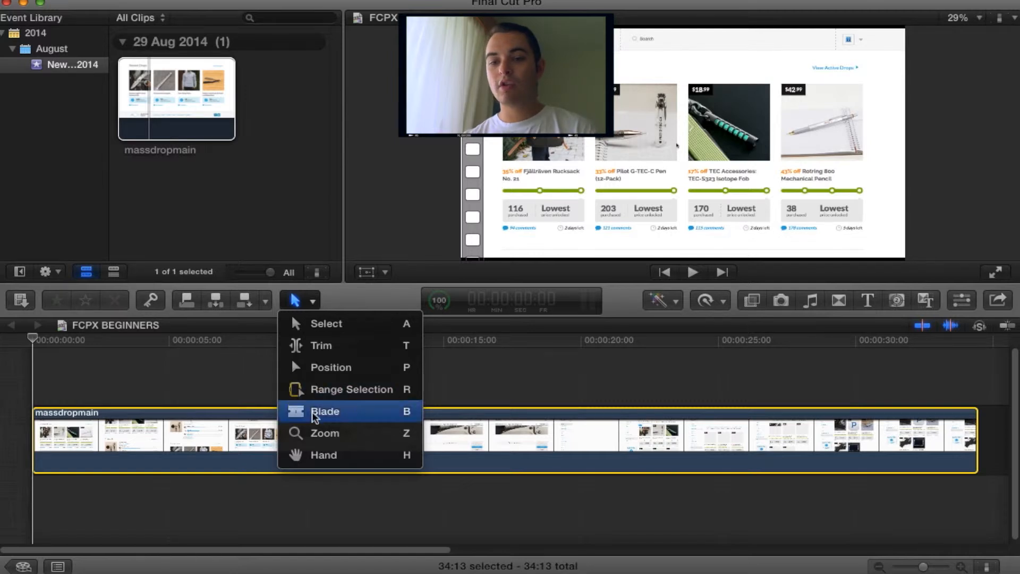
pyautogui.click(224, 379)
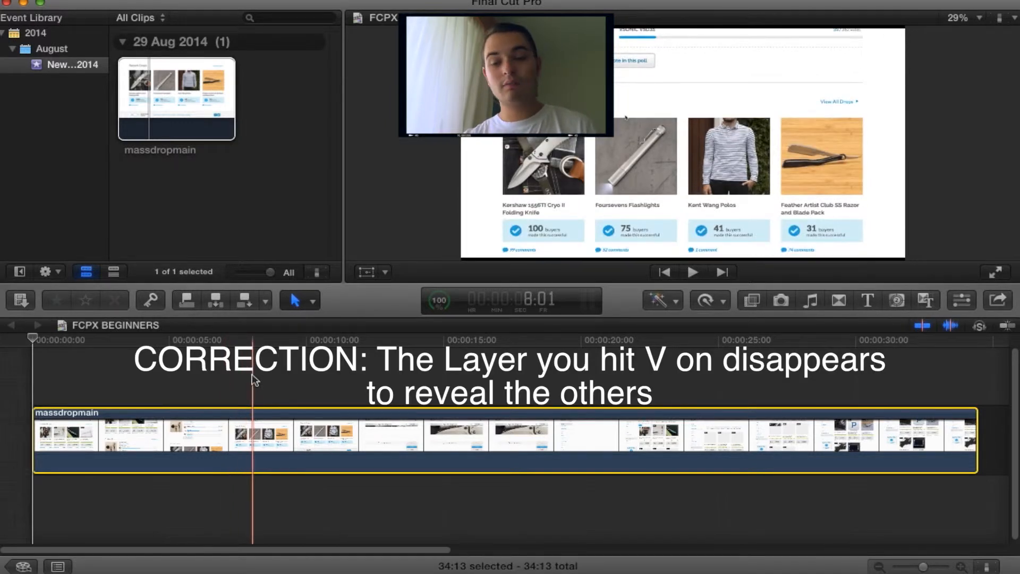
# Split the massdropmain clip with the Blade tool at about 3.5, 5.5, 9.5, 16.5 and 22 seconds, and return to the Select tool.
pyautogui.press('b')
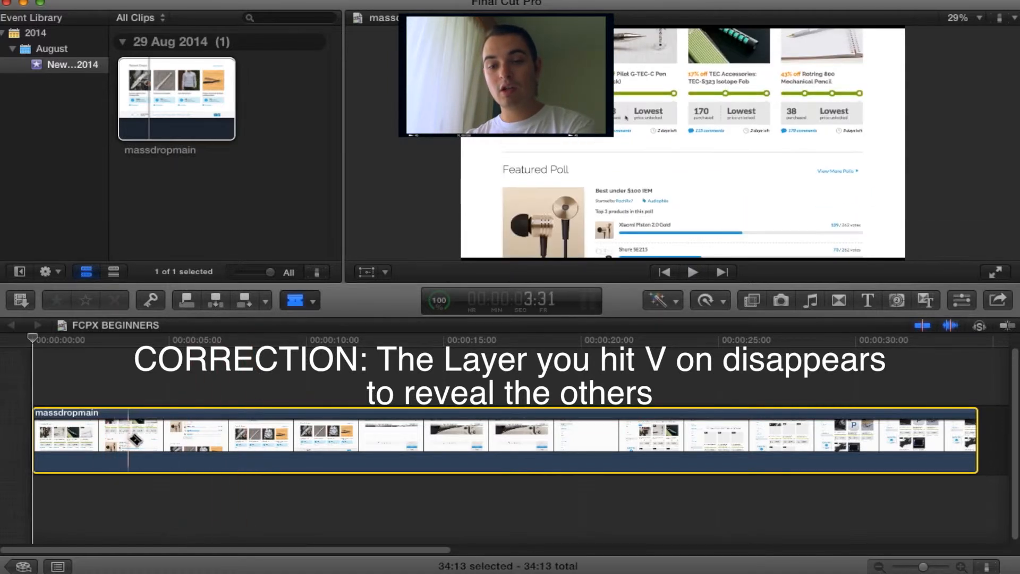
pyautogui.click(129, 440)
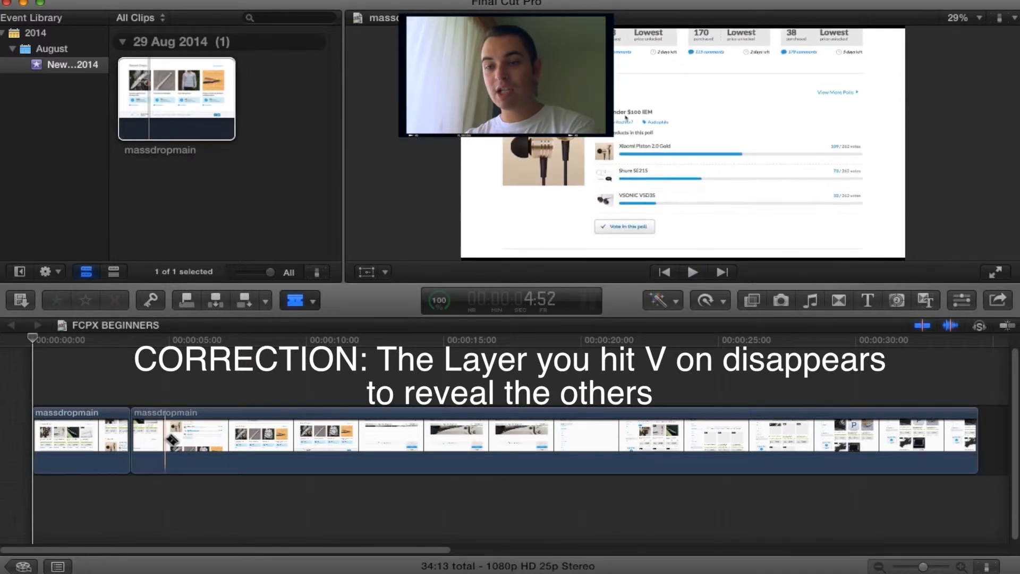
pyautogui.click(185, 440)
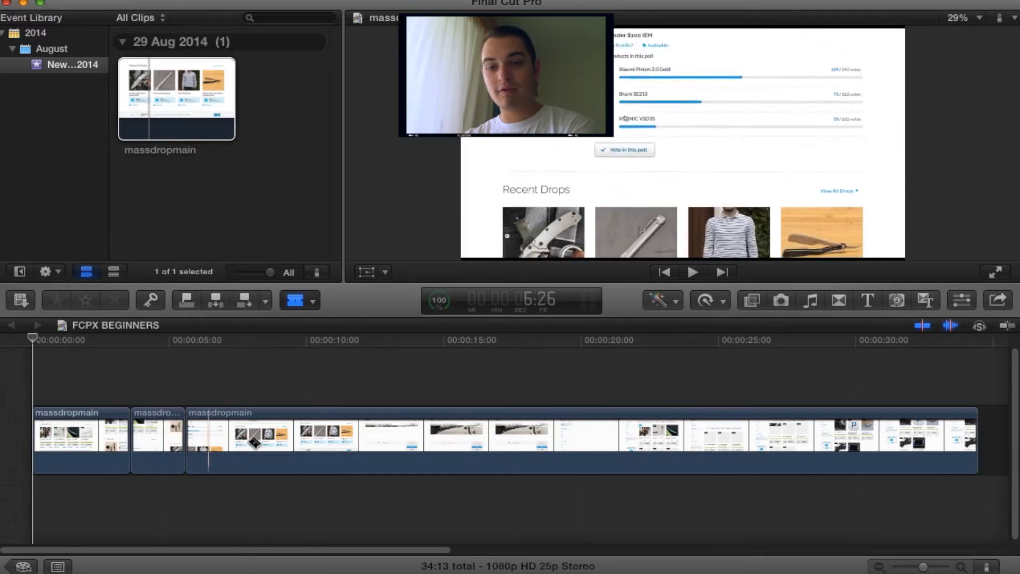
pyautogui.click(295, 440)
pyautogui.click(482, 441)
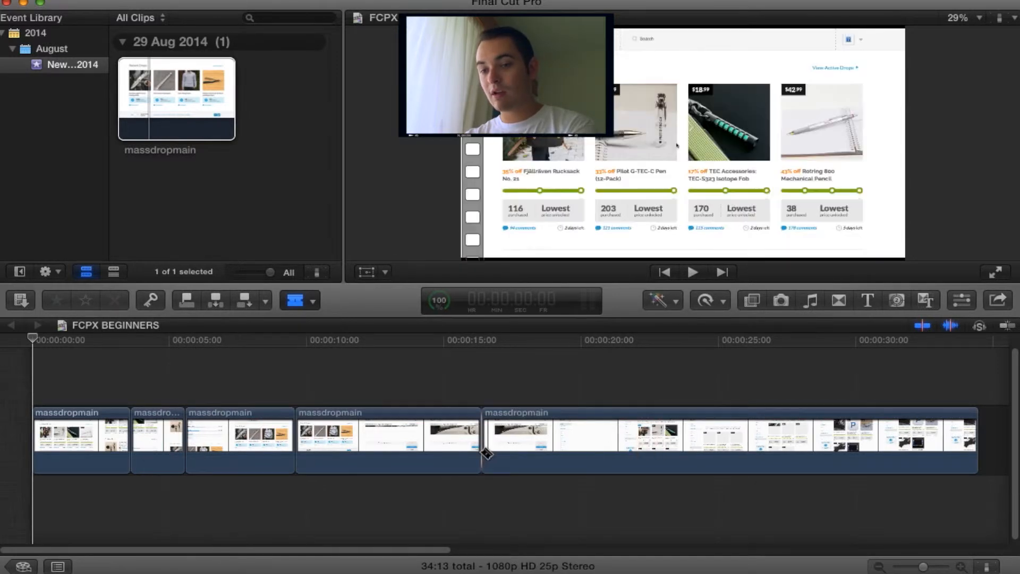
pyautogui.click(639, 440)
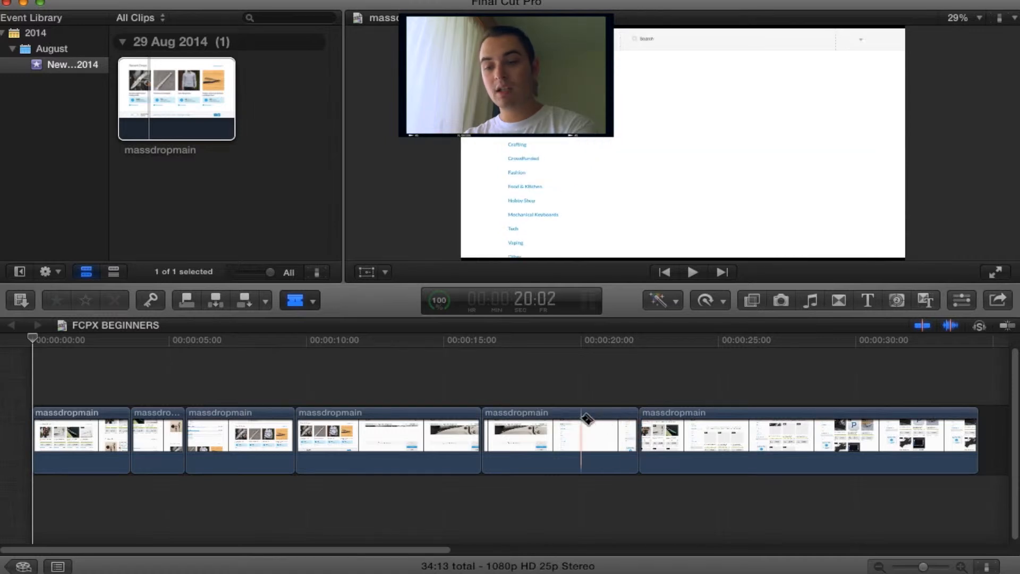
pyautogui.press('a')
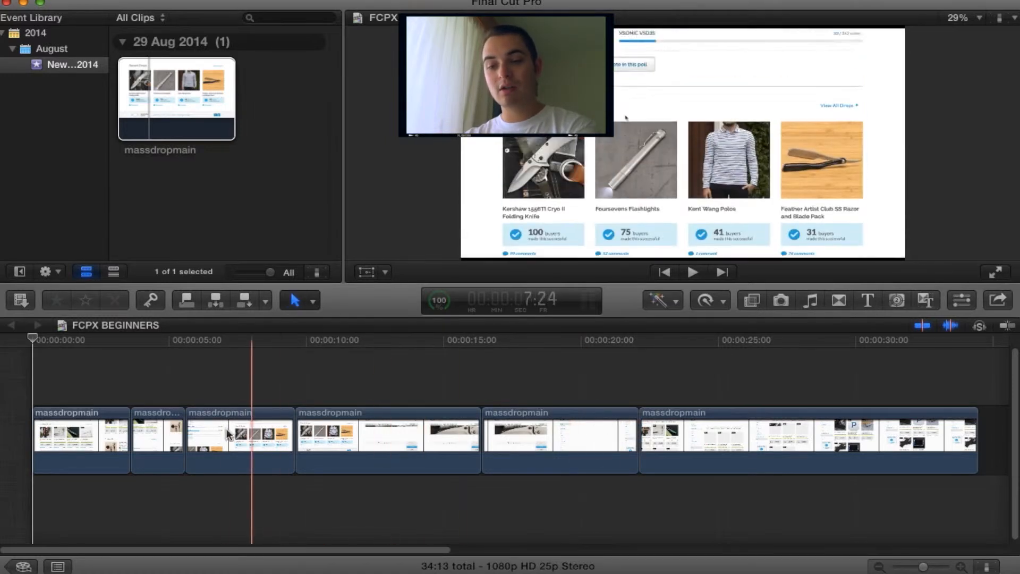
# Select several of the split massdropmain segments one at a time, ending with the first, and clear the selection.
pyautogui.click(212, 439)
pyautogui.click(382, 439)
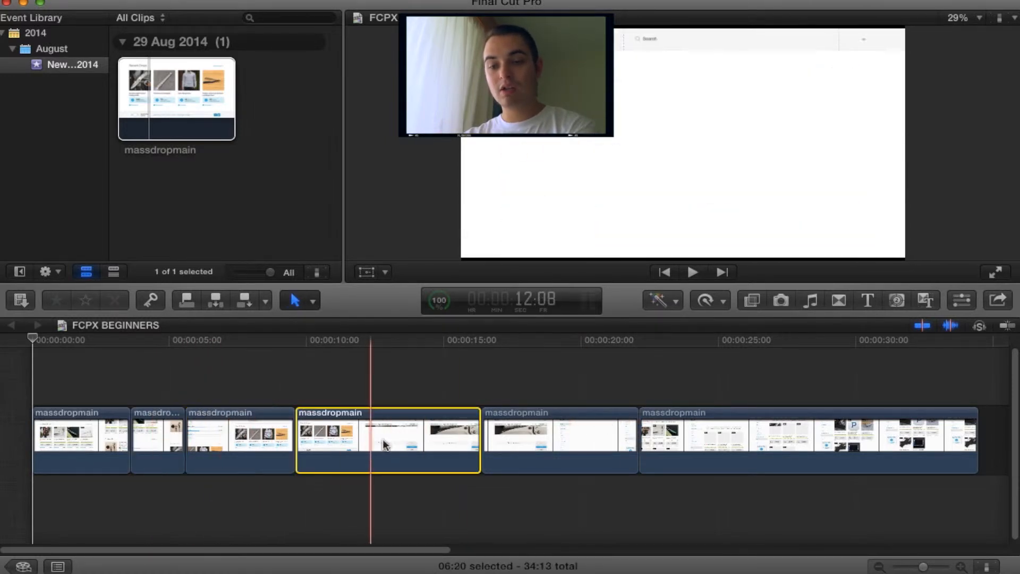
pyautogui.click(520, 435)
pyautogui.click(72, 461)
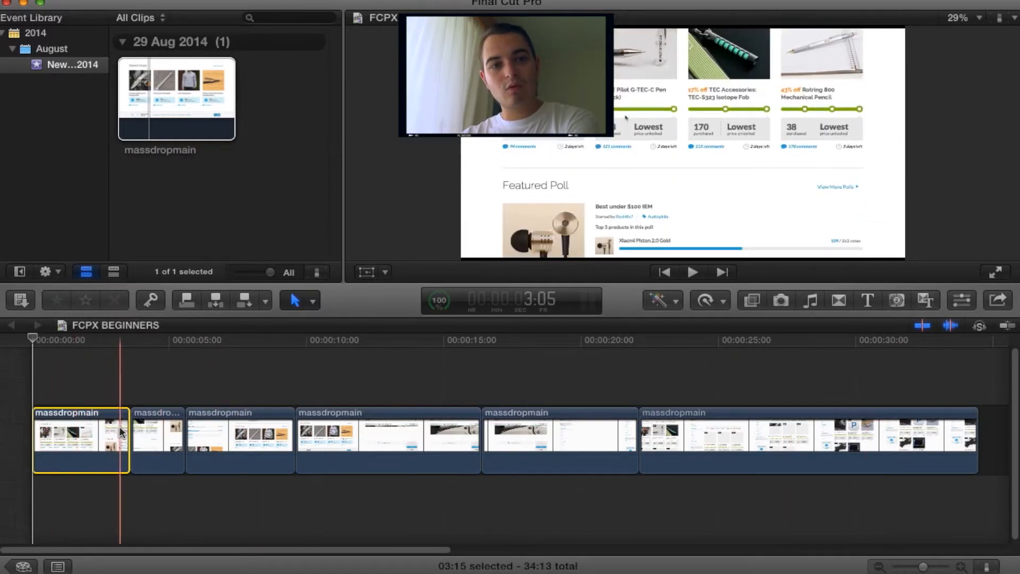
pyautogui.click(27, 364)
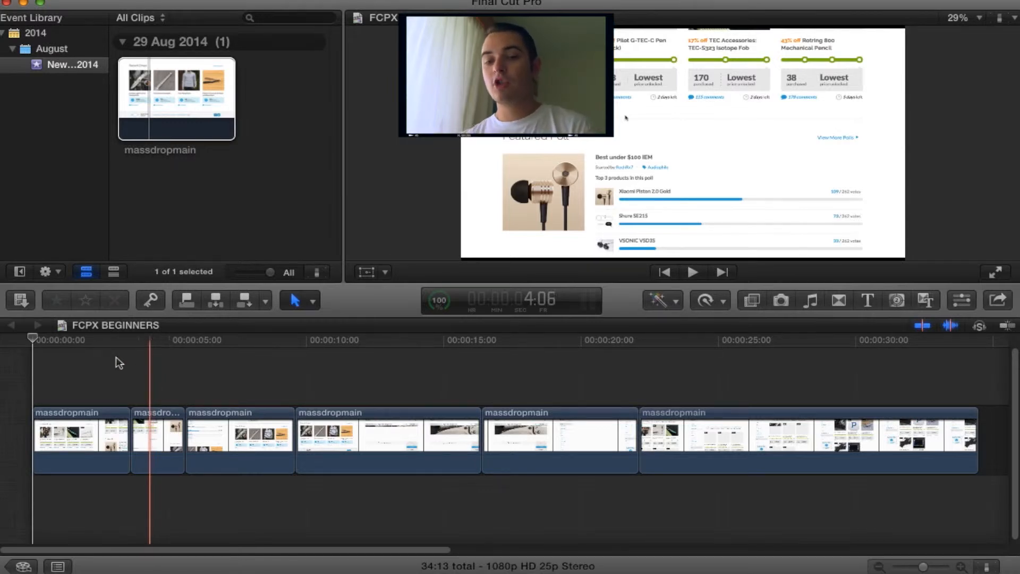
# Connect a second copy of the massdropmain clip above the split segments, starting about 2 seconds into the timeline.
pyautogui.click(211, 85)
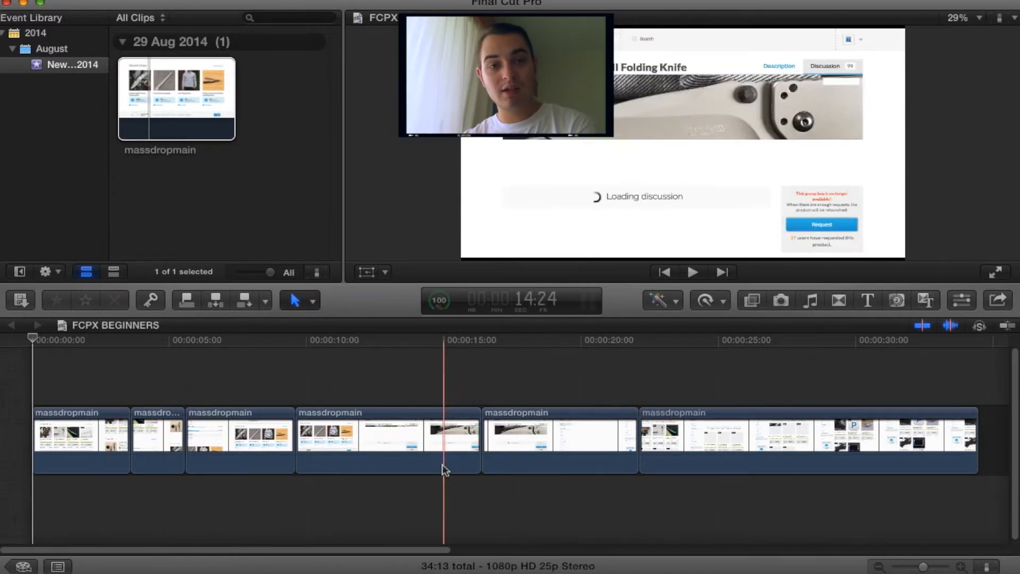
pyautogui.hscroll(1, 231, 459)
pyautogui.hscroll(-1, 231, 459)
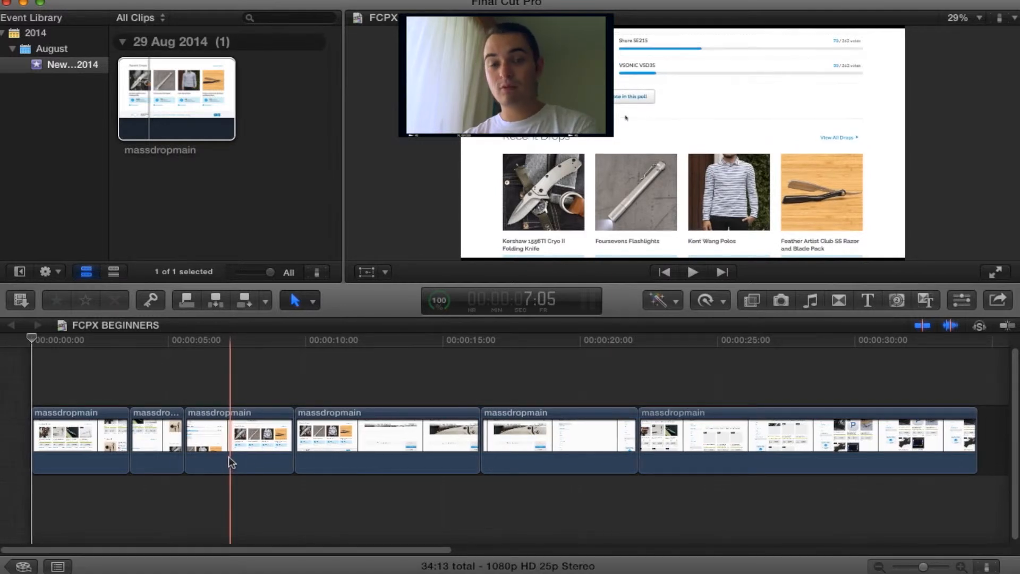
pyautogui.click(191, 110)
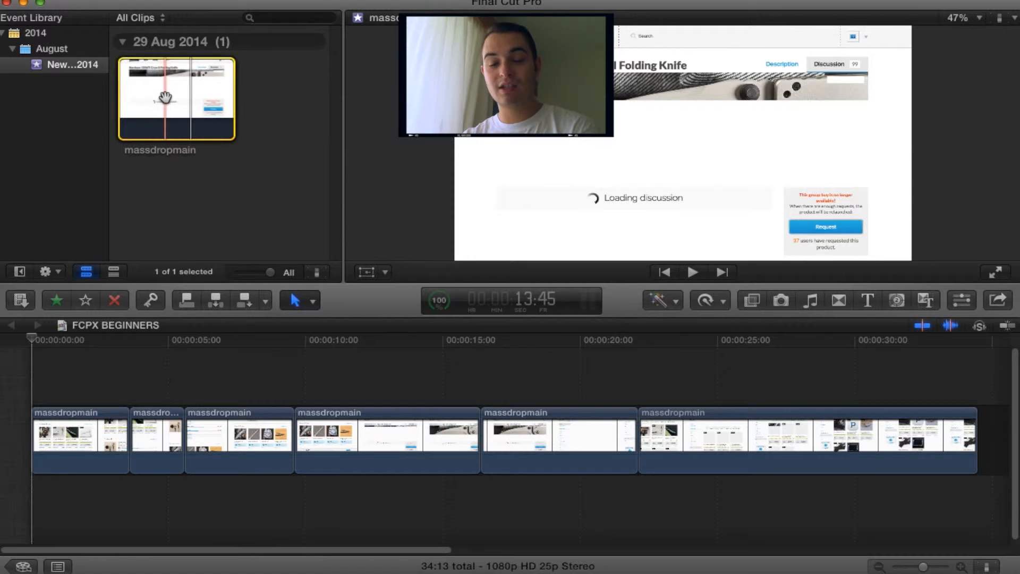
pyautogui.moveTo(165, 97); pyautogui.dragTo(78, 365)
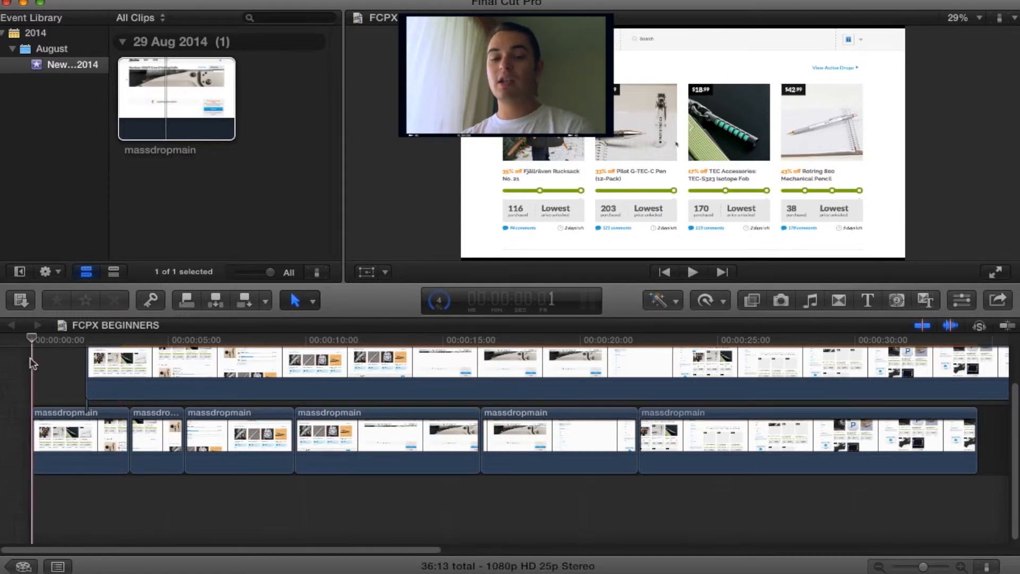
# Play the layered clips from the start of the timeline and delete the connected upper copy of massdropmain.
pyautogui.press('space')
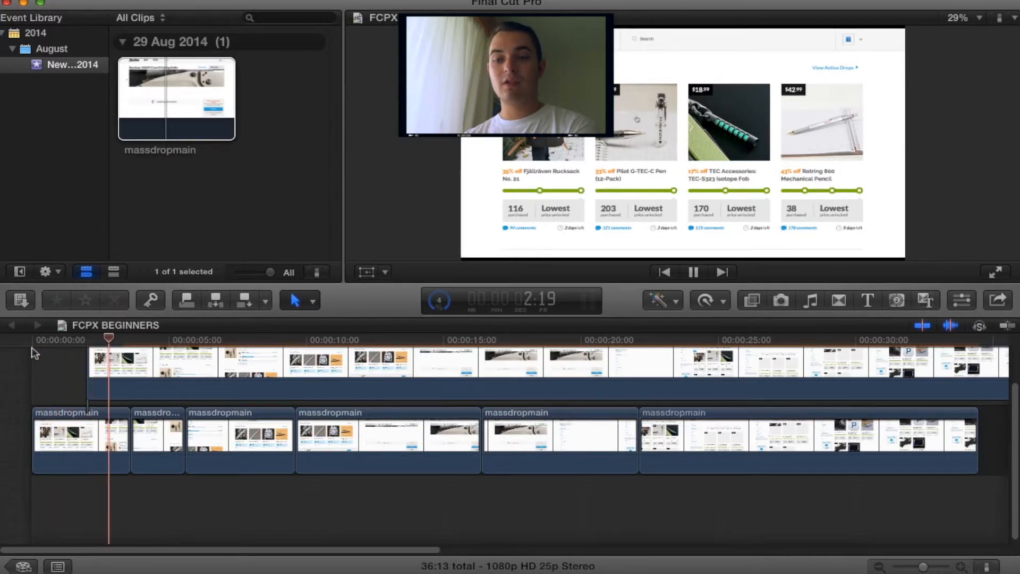
pyautogui.press('space')
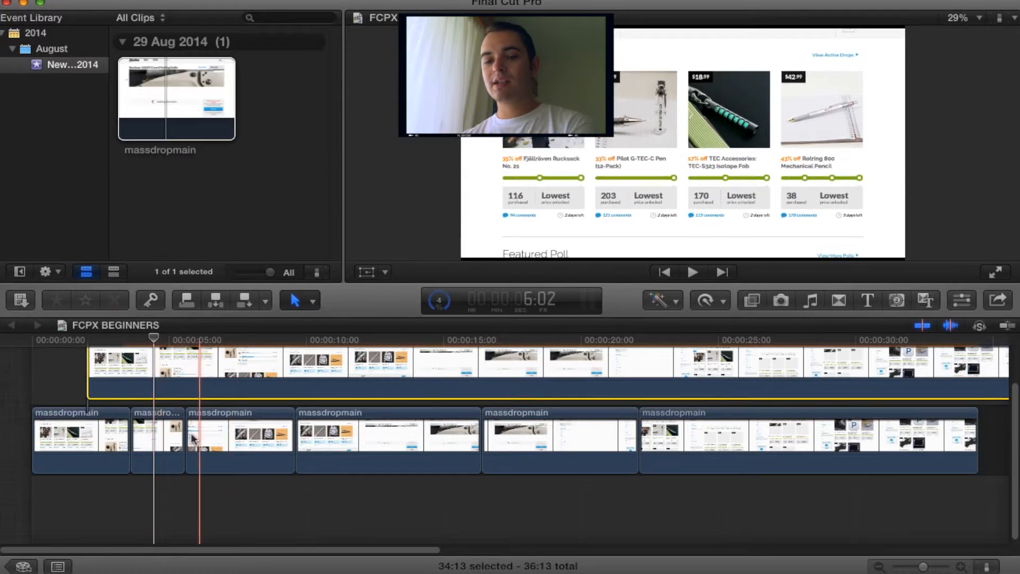
pyautogui.click(196, 387)
pyautogui.press('Delete')
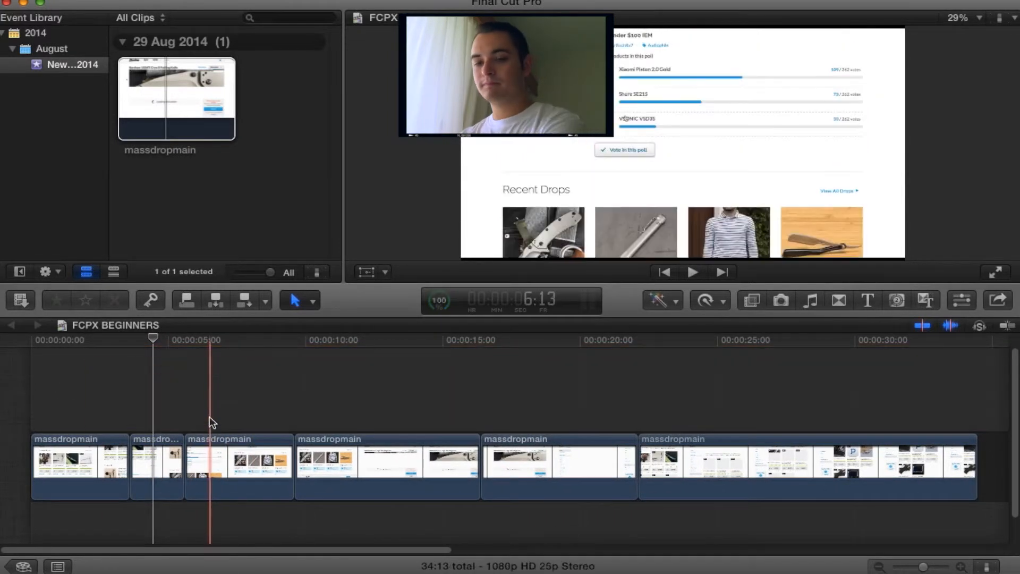
# Connect a Basic Title above the split massdropmain segments at the very start of the timeline.
pyautogui.click(11, 406)
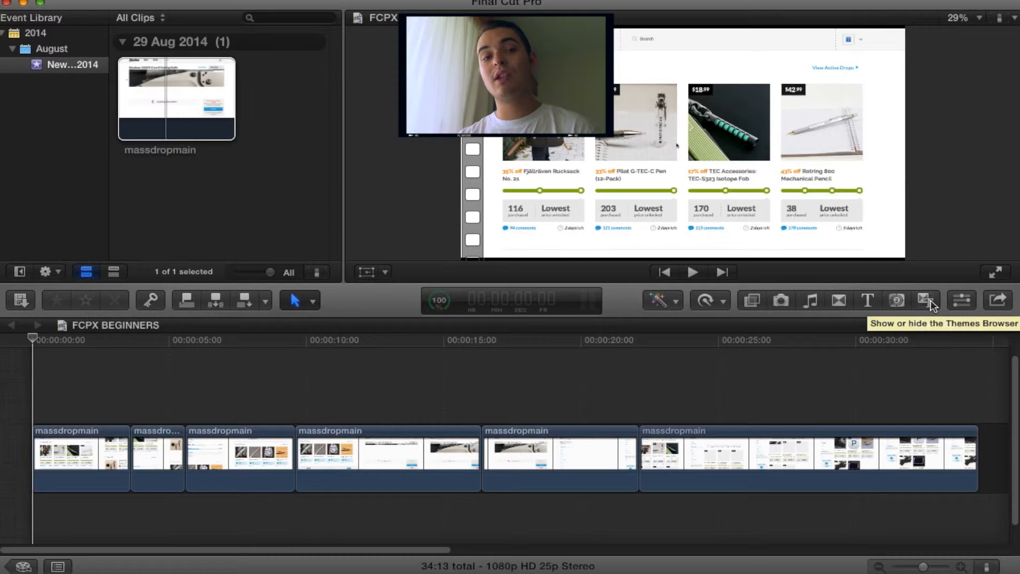
pyautogui.click(868, 300)
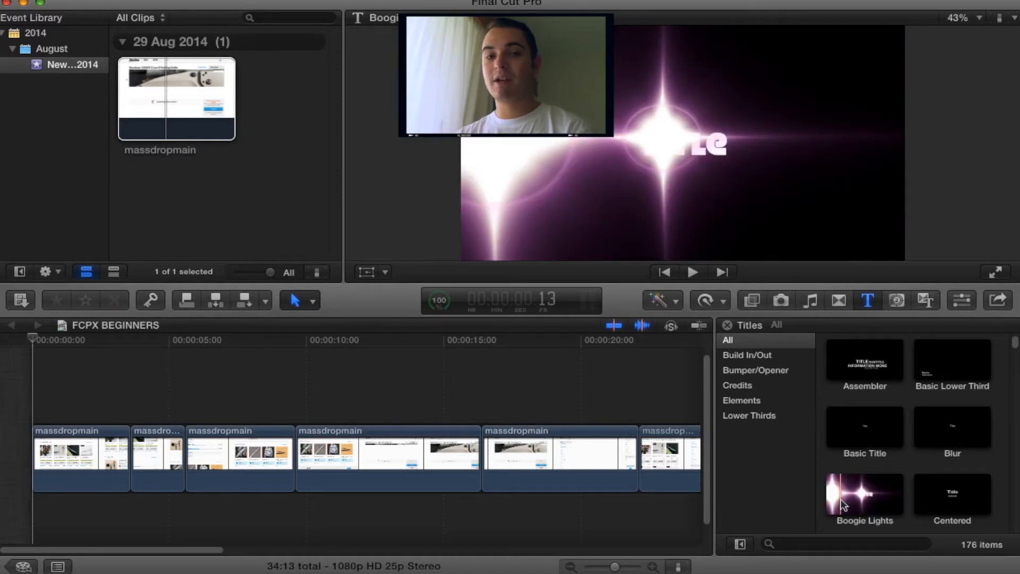
pyautogui.click(866, 426)
pyautogui.moveTo(866, 428); pyautogui.dragTo(33, 402)
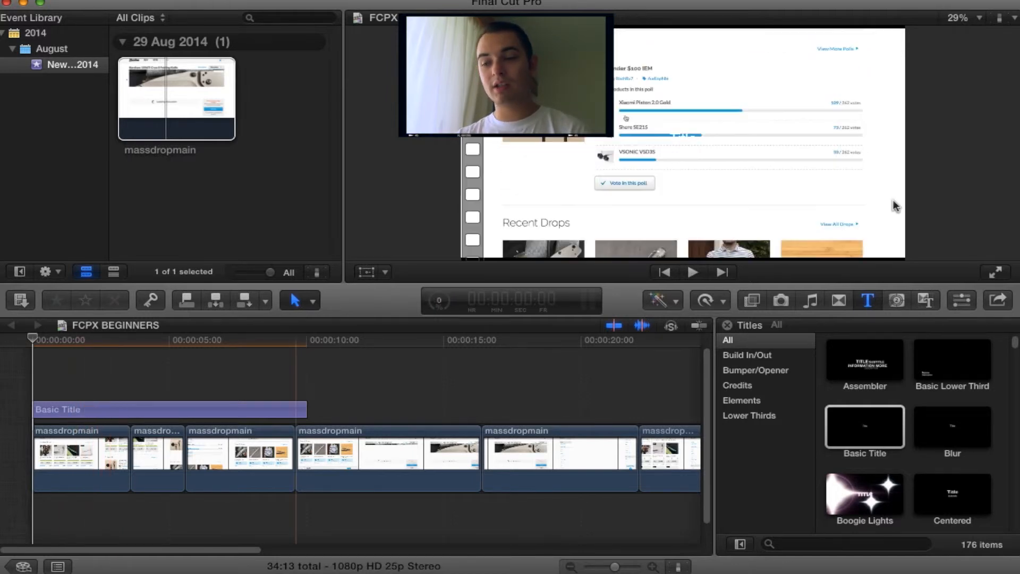
# Replace the Basic Title's placeholder text with "THIS THIS A TUTORIAL" in the Inspector.
pyautogui.click(961, 303)
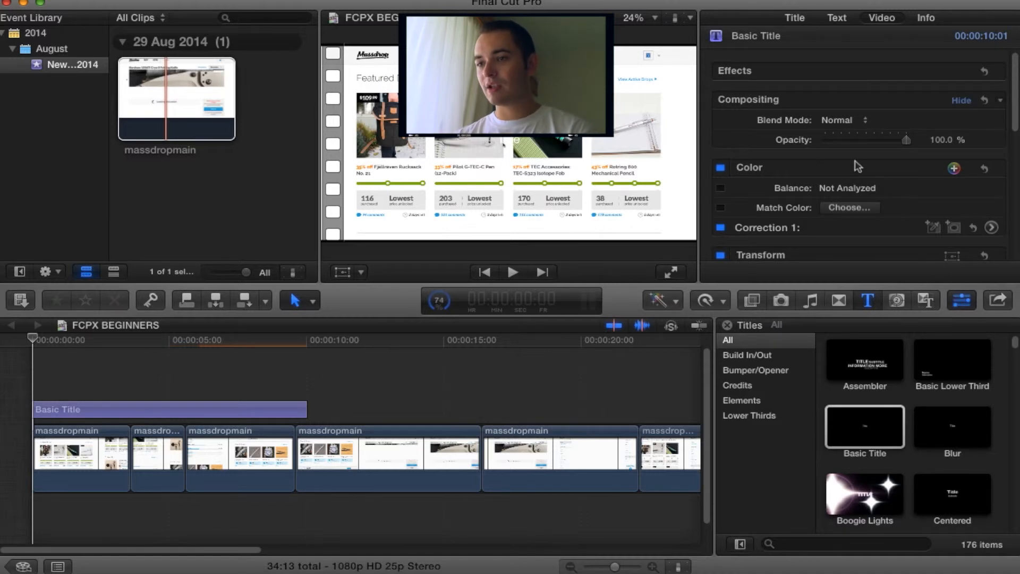
pyautogui.scroll(1, 754, 217)
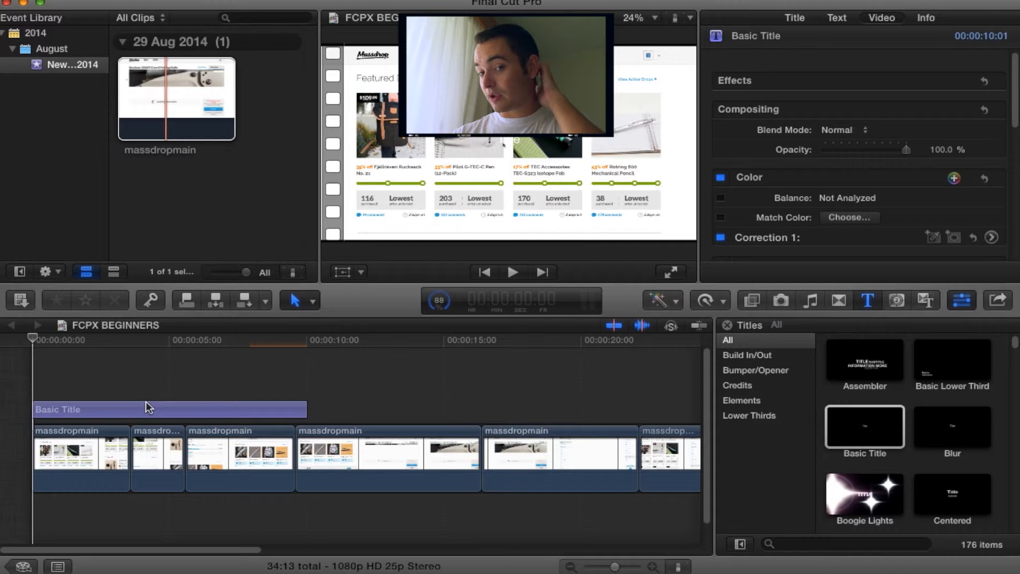
pyautogui.click(122, 413)
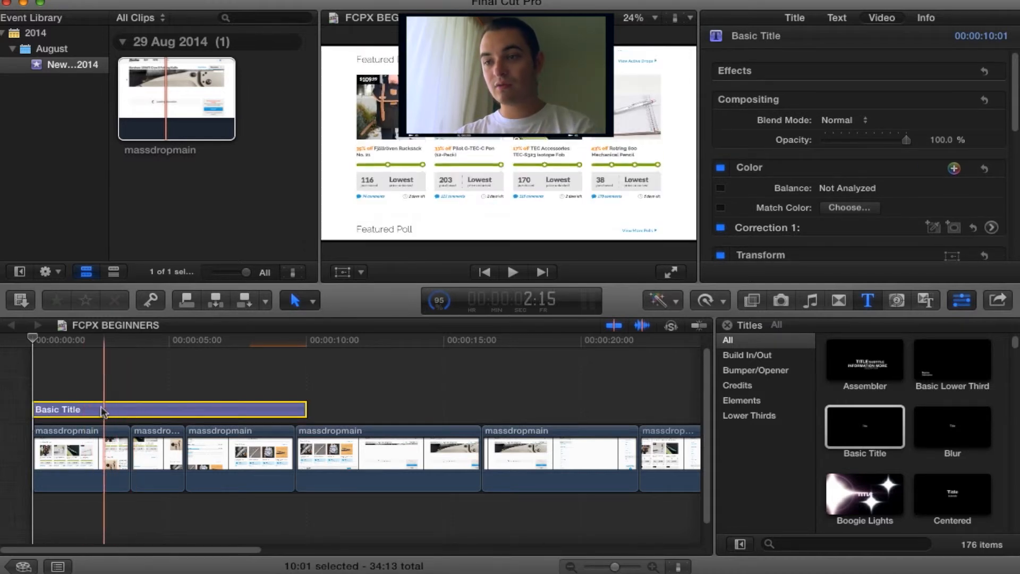
pyautogui.click(836, 19)
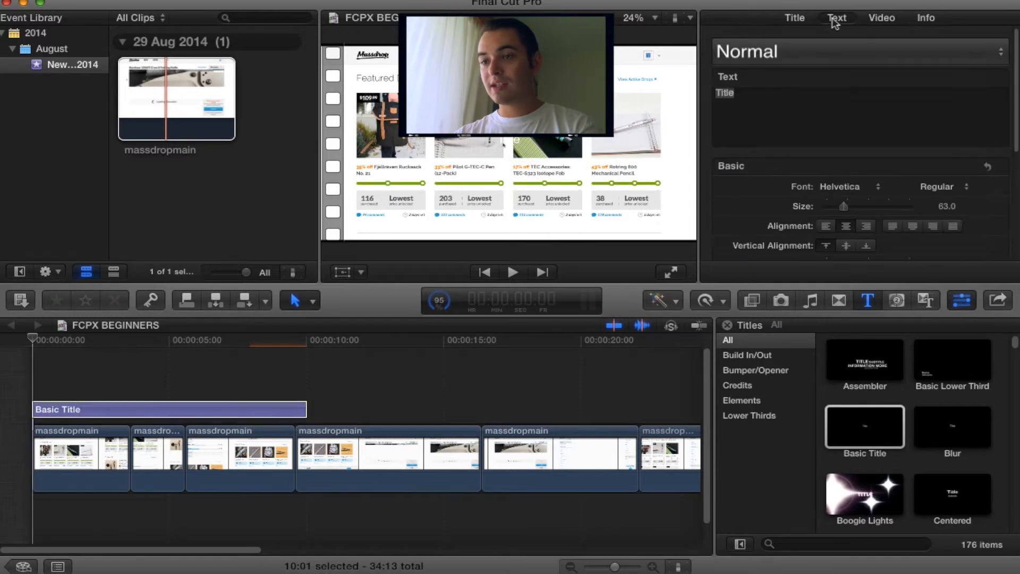
pyautogui.doubleClick(790, 101)
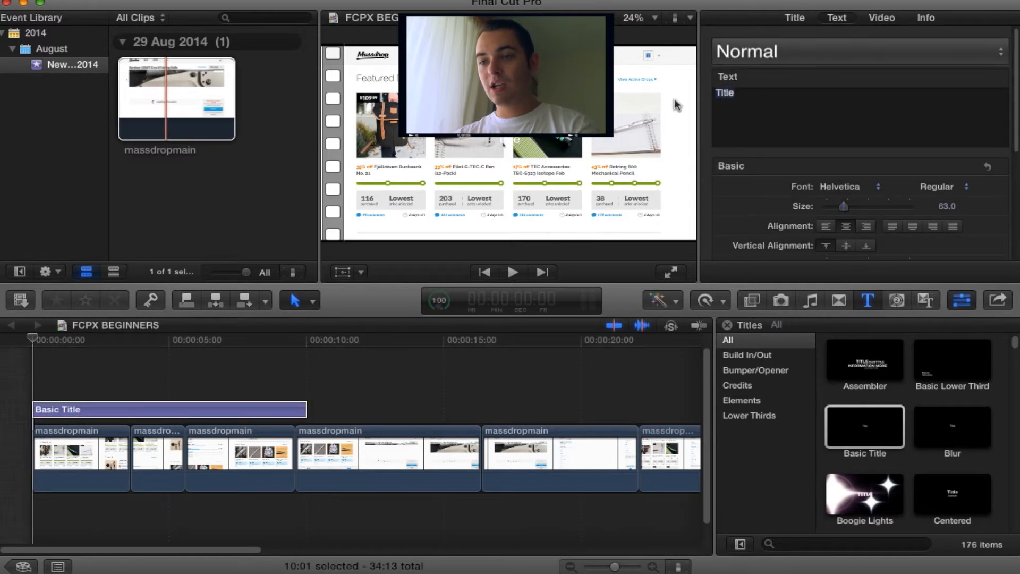
pyautogui.write('THIS THIS')
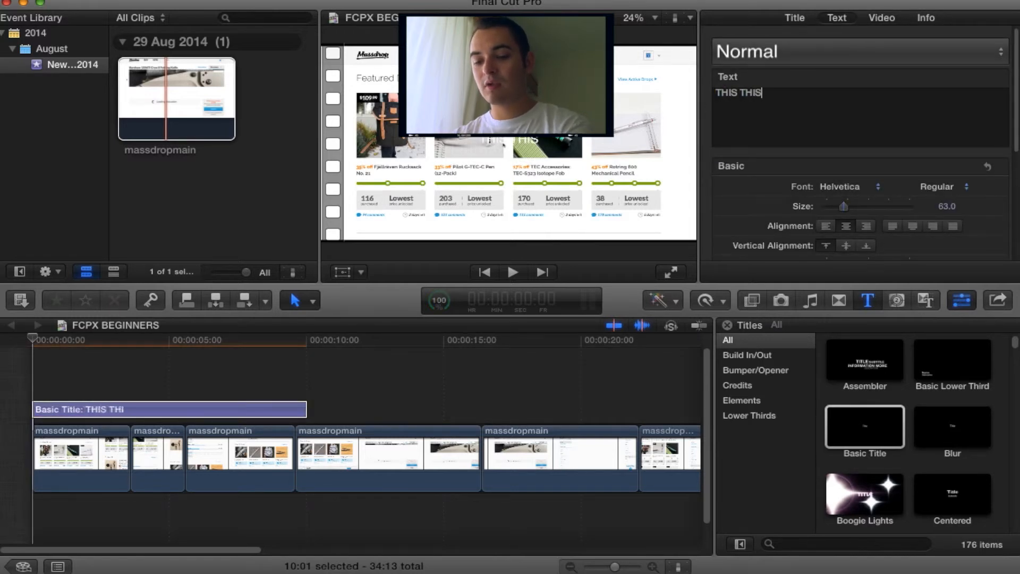
pyautogui.write(' A TUTORIAL')
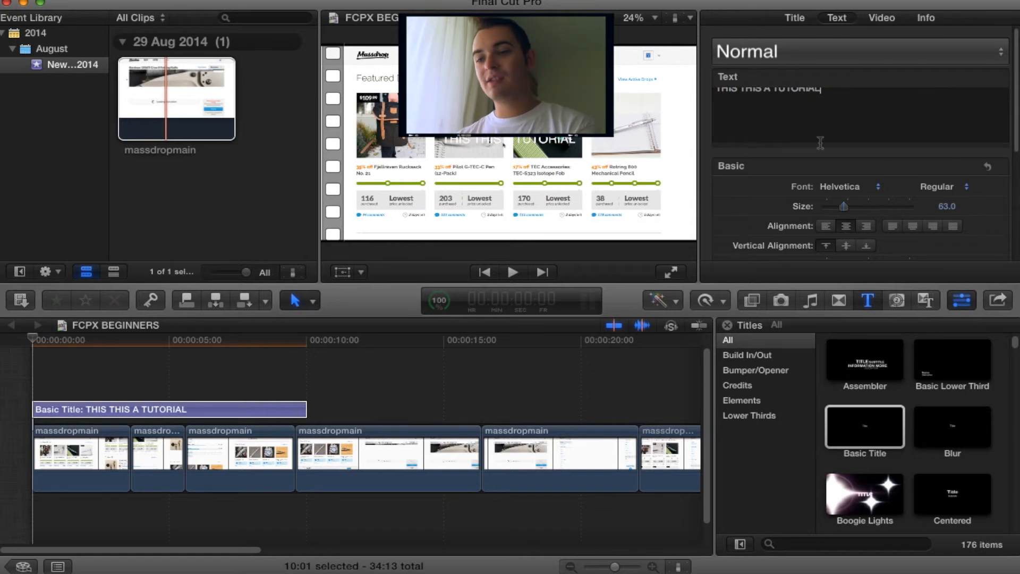
# Set the title's face fill color to a bright orange-red and close the color picker.
pyautogui.scroll(-2, 979, 204)
pyautogui.scroll(-6, 978, 197)
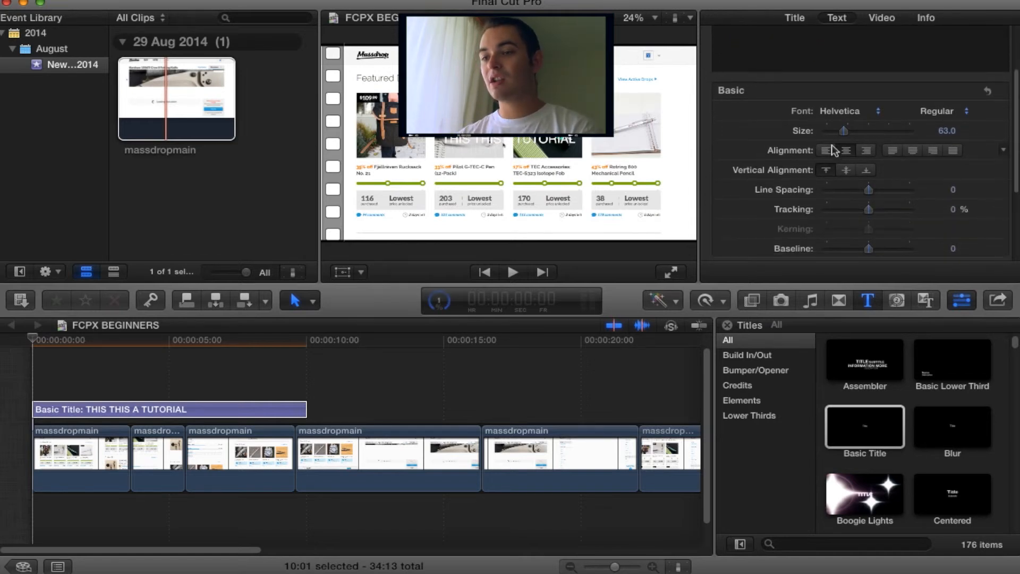
pyautogui.scroll(-2, 797, 198)
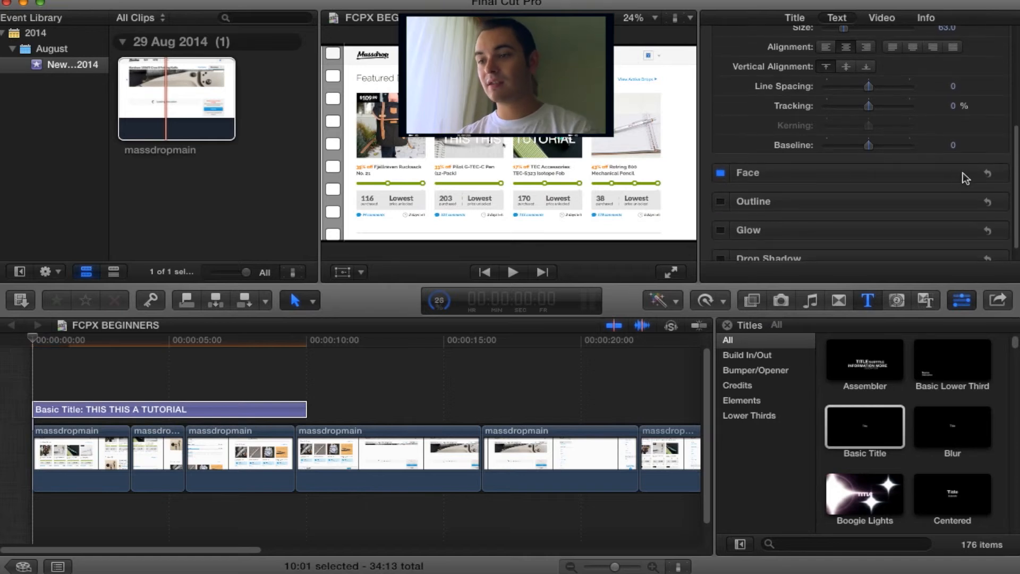
pyautogui.click(969, 175)
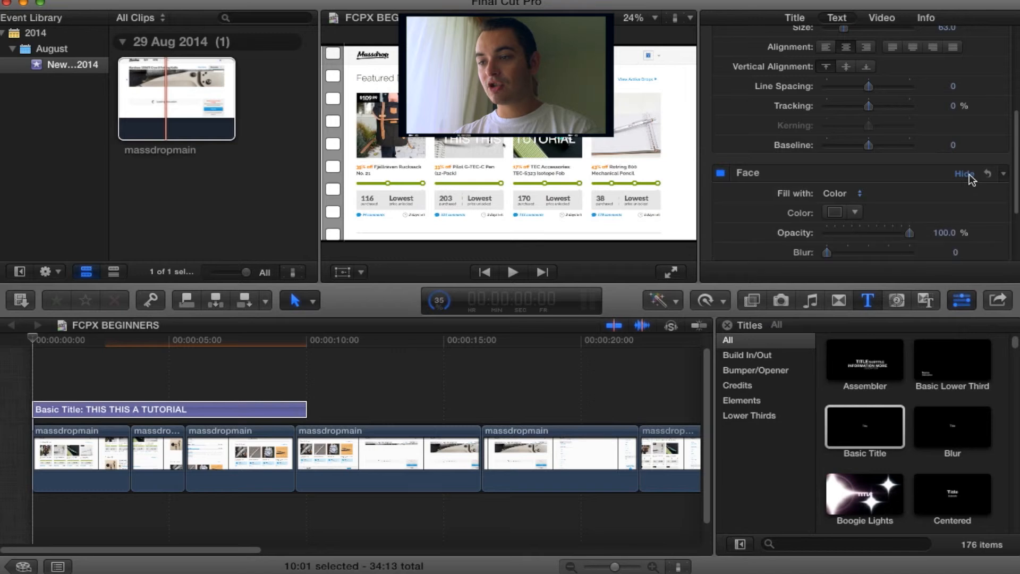
pyautogui.scroll(-4, 903, 194)
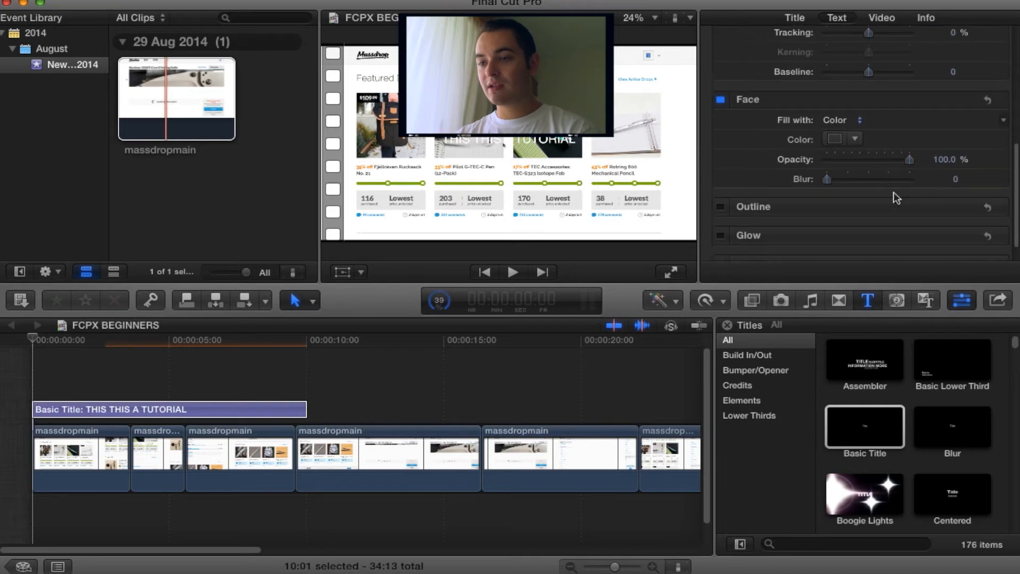
pyautogui.click(834, 133)
pyautogui.moveTo(361, 243); pyautogui.dragTo(361, 330)
pyautogui.moveTo(392, 363); pyautogui.dragTo(372, 196)
pyautogui.moveTo(298, 332); pyautogui.dragTo(357, 329)
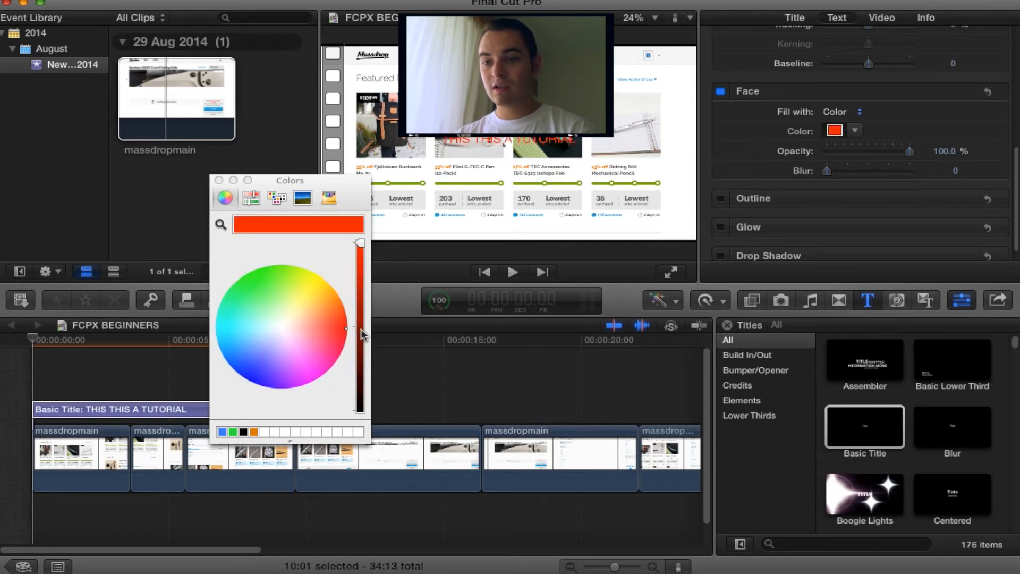
pyautogui.click(218, 180)
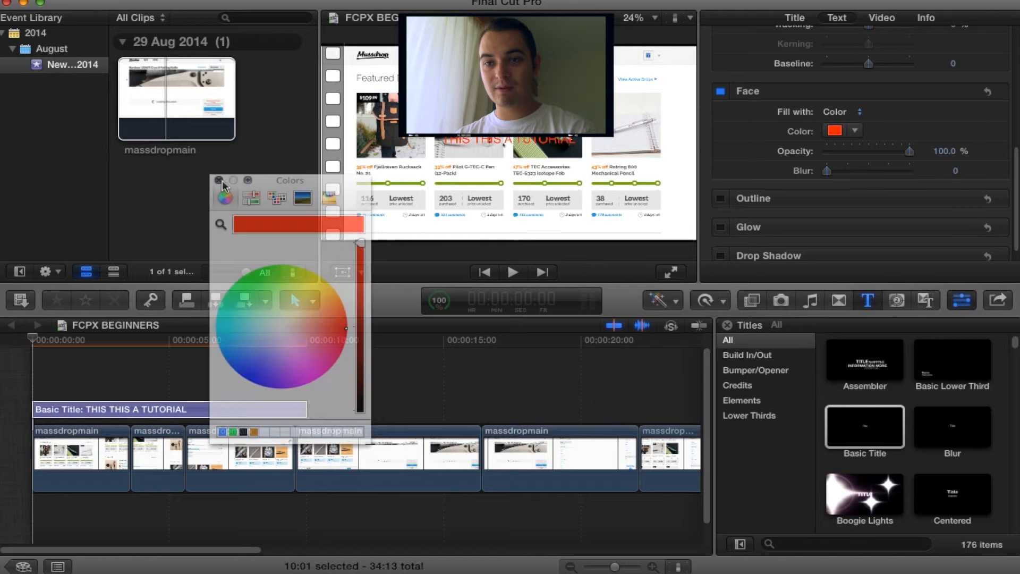
# Move the title text slightly lower in the viewer and look through its remaining text settings.
pyautogui.scroll(10, 765, 160)
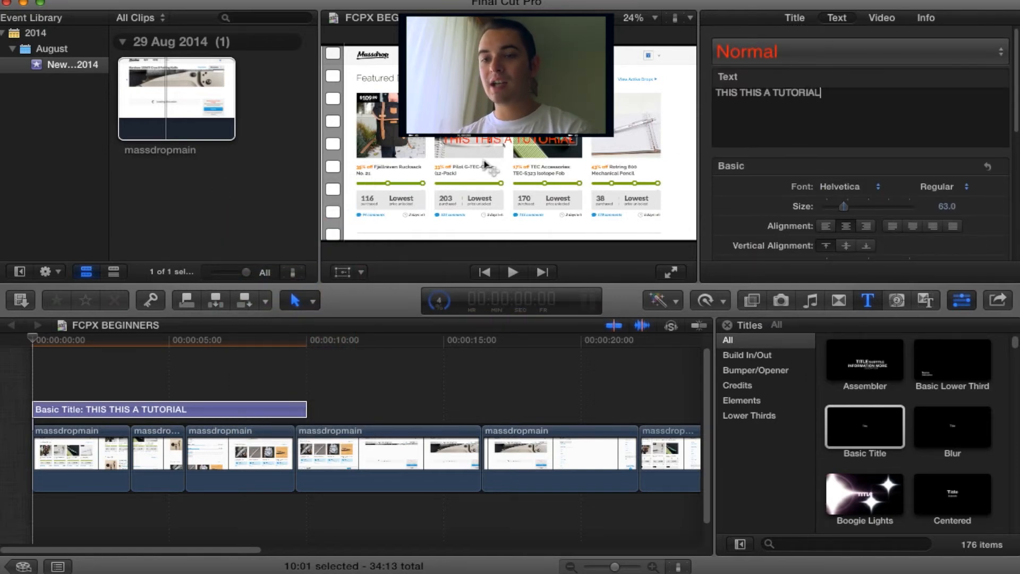
pyautogui.moveTo(499, 136)
pyautogui.mouseDown()
pyautogui.moveTo(547, 165)
pyautogui.moveTo(502, 106)
pyautogui.moveTo(495, 144)
pyautogui.mouseUp()
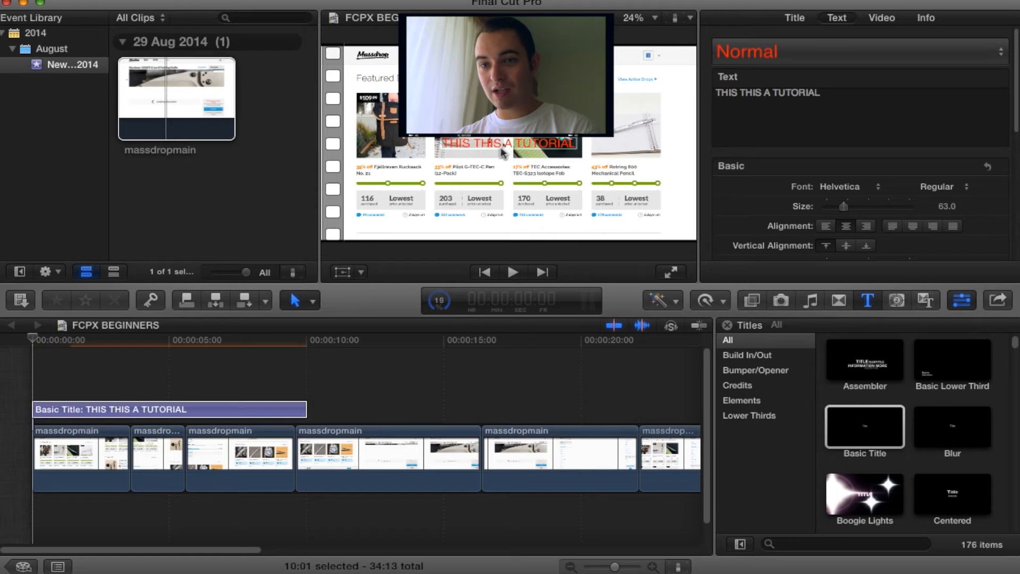
pyautogui.scroll(-5, 983, 186)
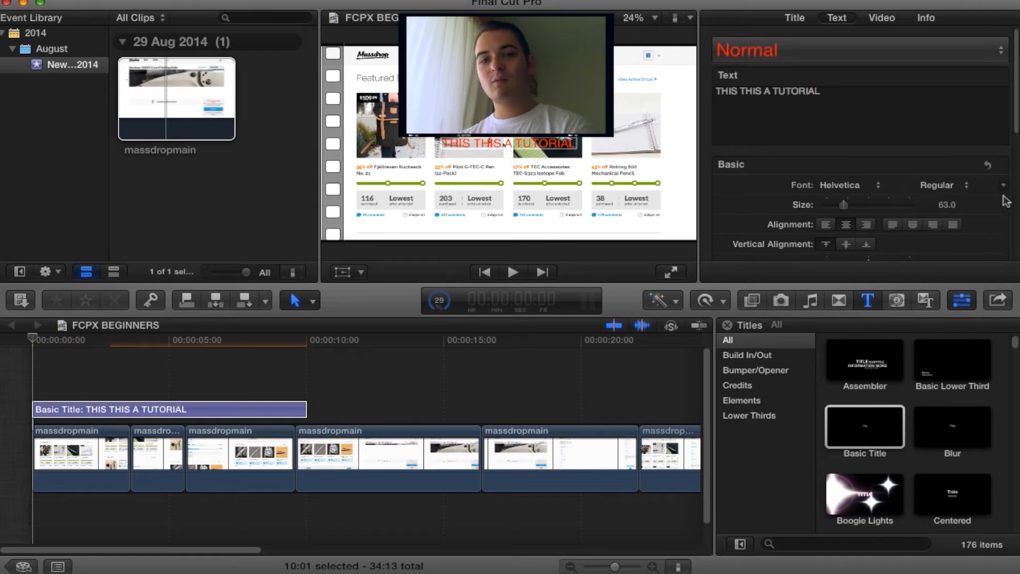
pyautogui.scroll(-3, 985, 186)
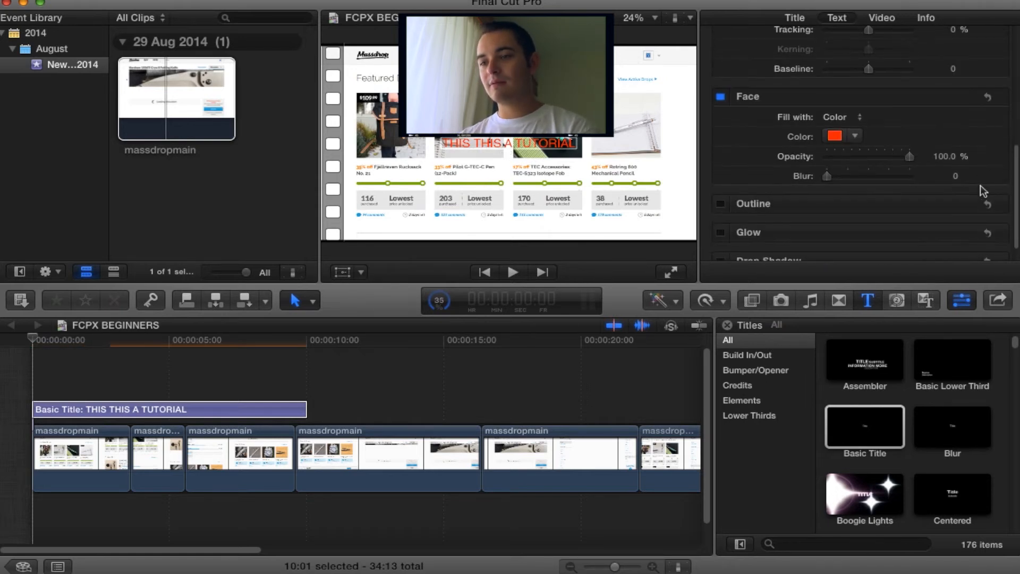
# Set the title's transform scale to 180% and its position to X 16.8 px and Y 15.2 px.
pyautogui.click(882, 19)
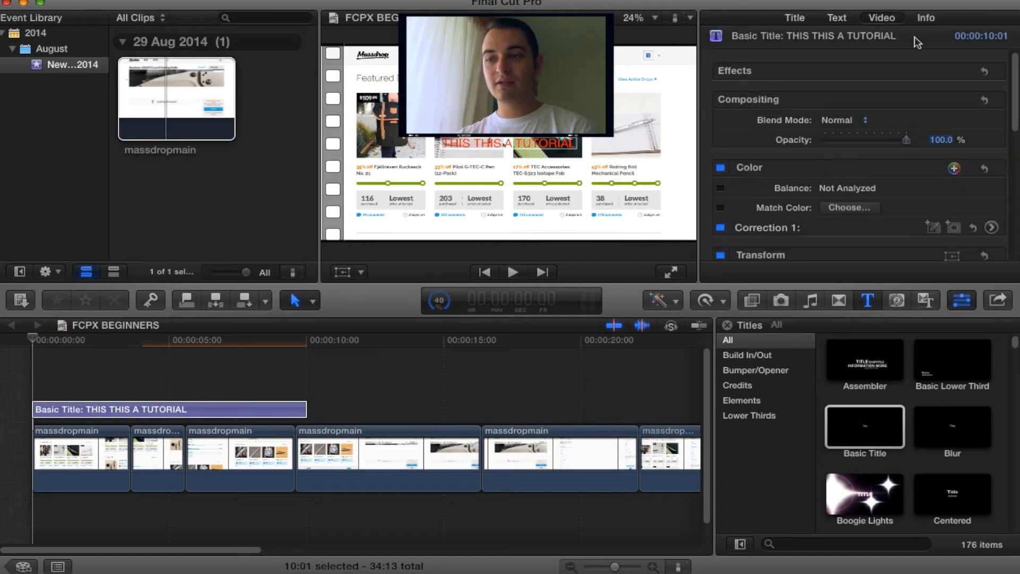
pyautogui.scroll(-5, 903, 189)
pyautogui.scroll(-1, 906, 187)
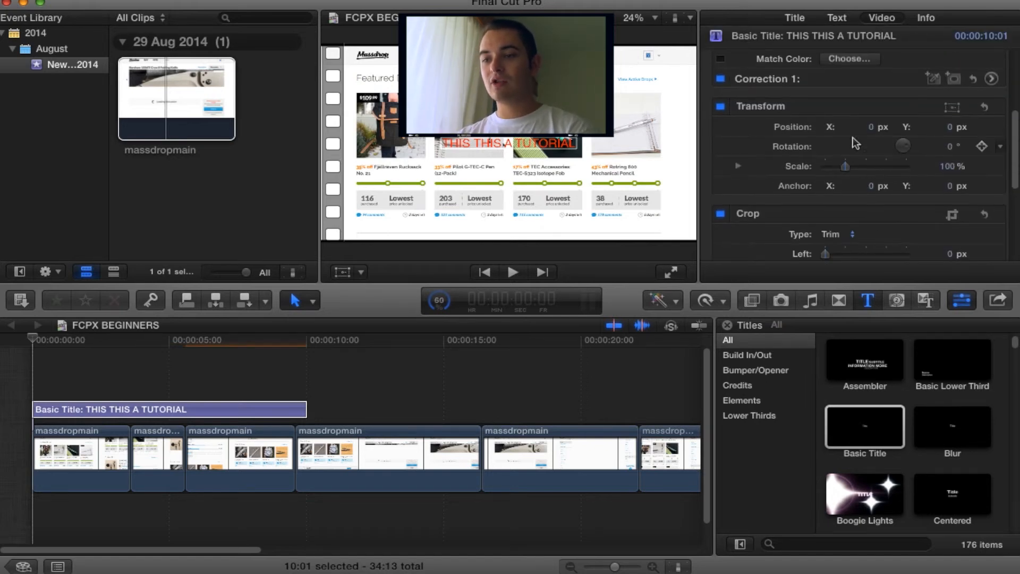
pyautogui.moveTo(846, 165); pyautogui.dragTo(862, 170)
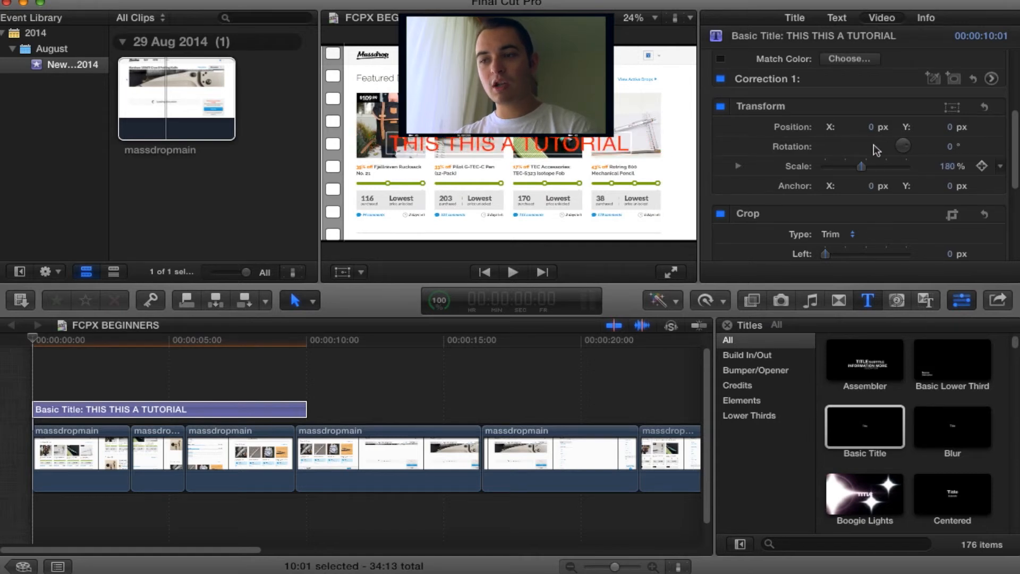
pyautogui.moveTo(869, 127); pyautogui.dragTo(876, 126)
pyautogui.moveTo(949, 126); pyautogui.dragTo(949, 130)
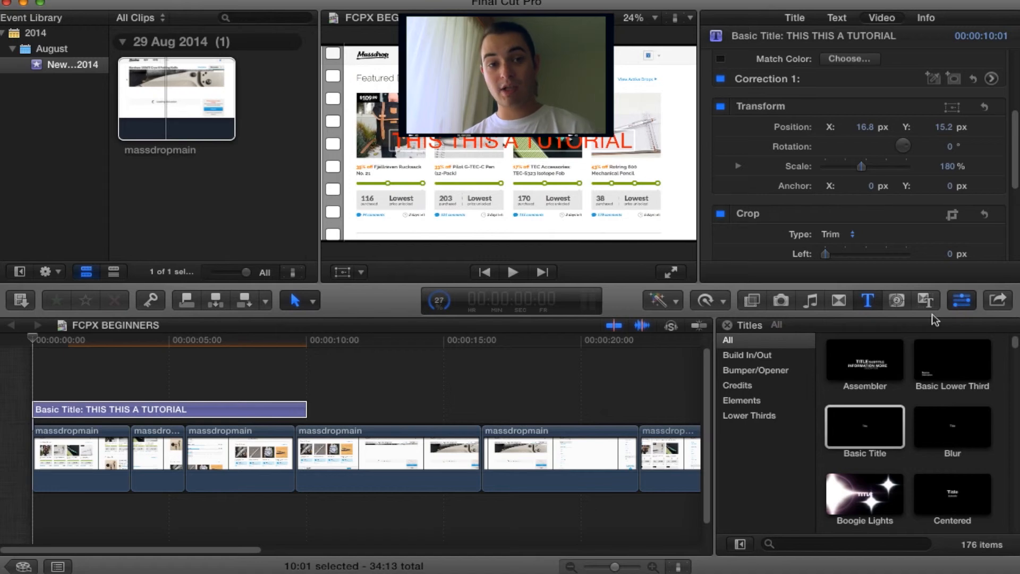
# Disable the title clip on the timeline and enable it again.
pyautogui.click(886, 433)
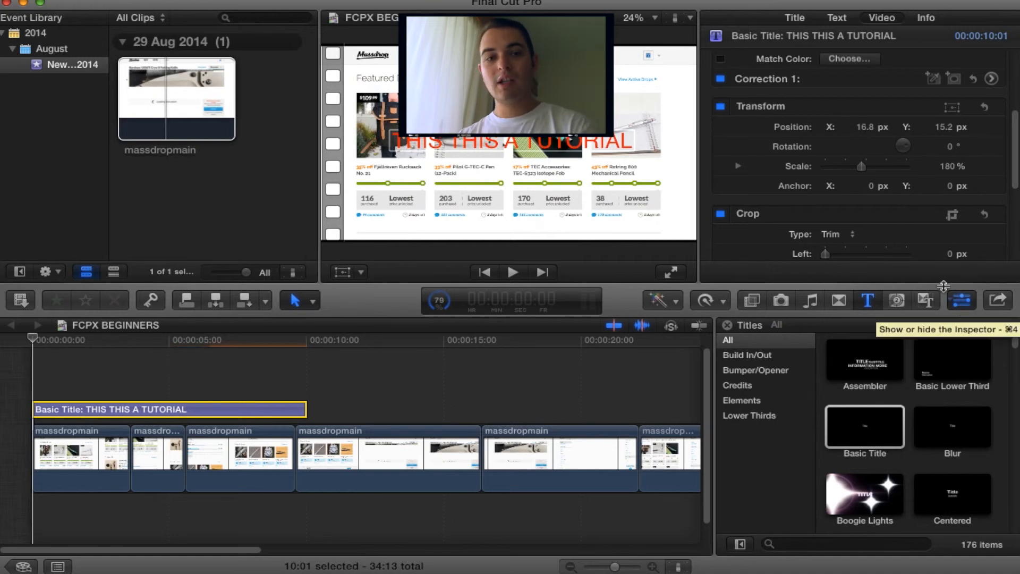
pyautogui.press('v')
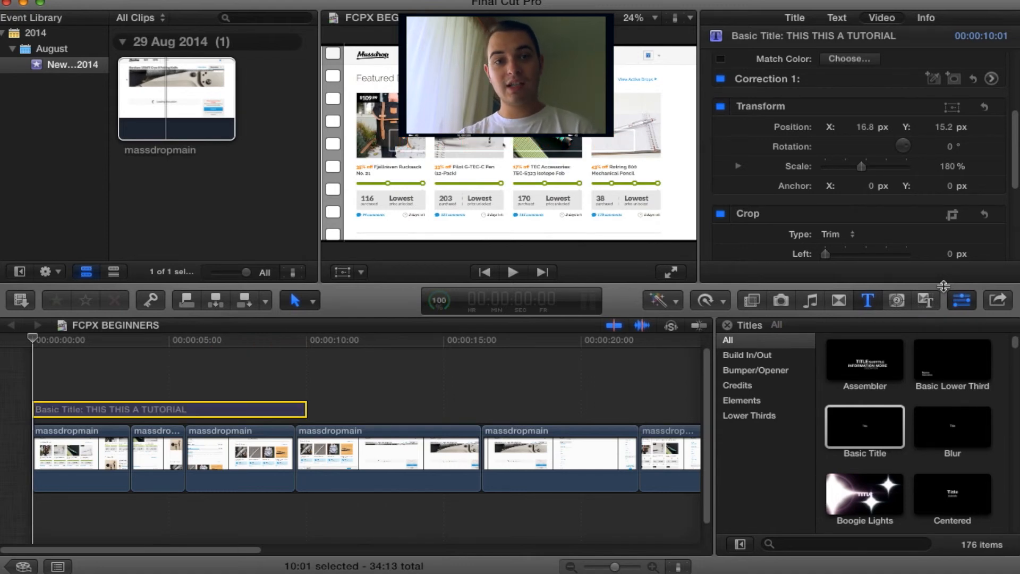
pyautogui.press('v')
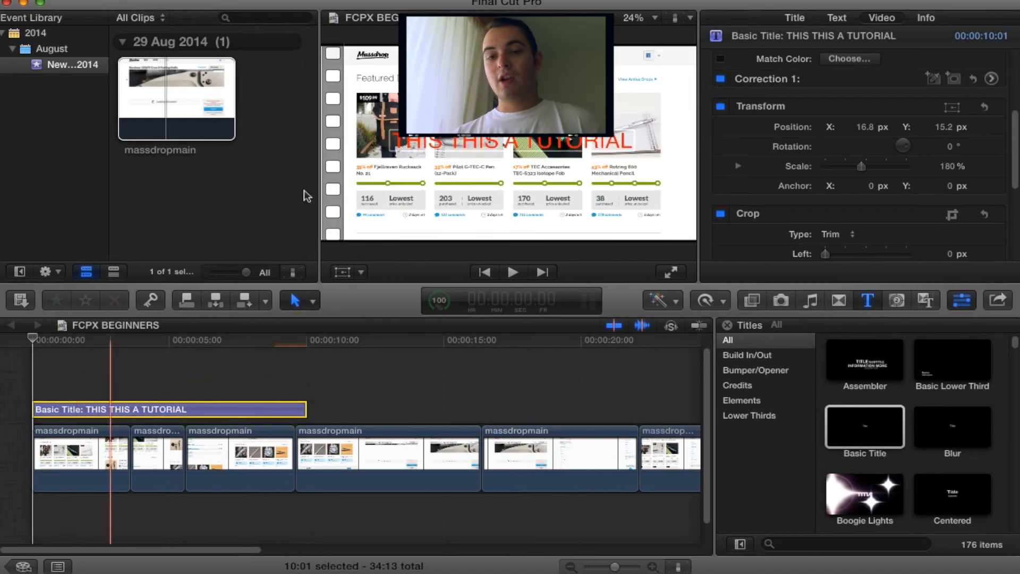
# Connect another copy of massdropmain above the title, starting about 3 seconds into the timeline.
pyautogui.moveTo(164, 98); pyautogui.dragTo(110, 376)
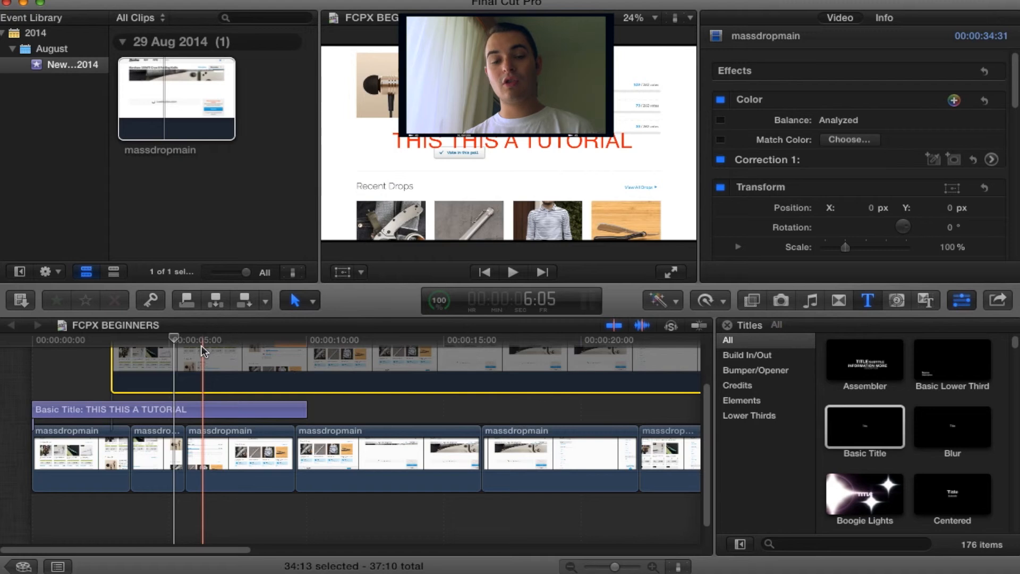
# Blade the fourth massdropmain segment at about 13, 13.5, 14.5 and 15 seconds, and return to the Select tool.
pyautogui.press('b')
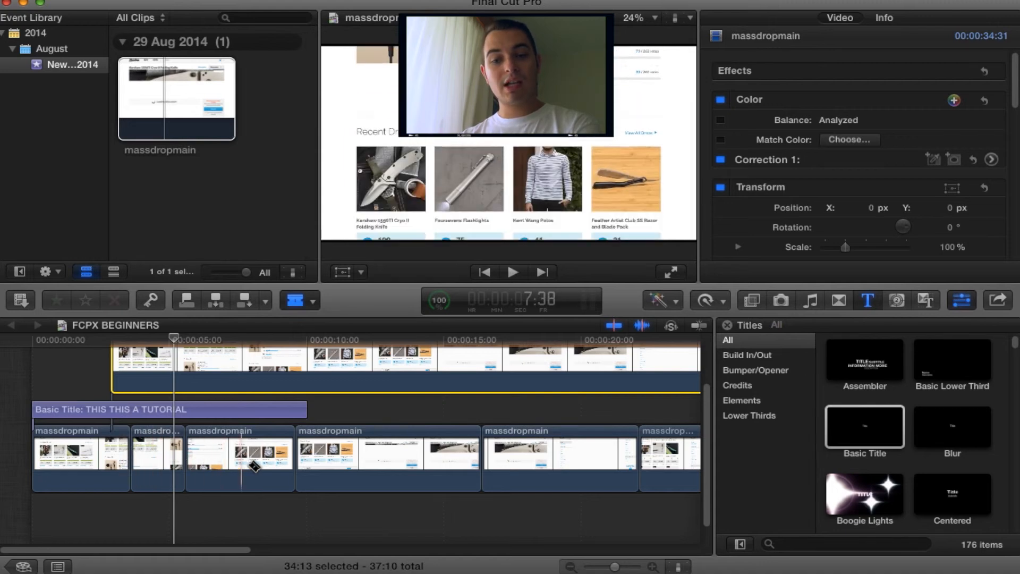
pyautogui.click(386, 457)
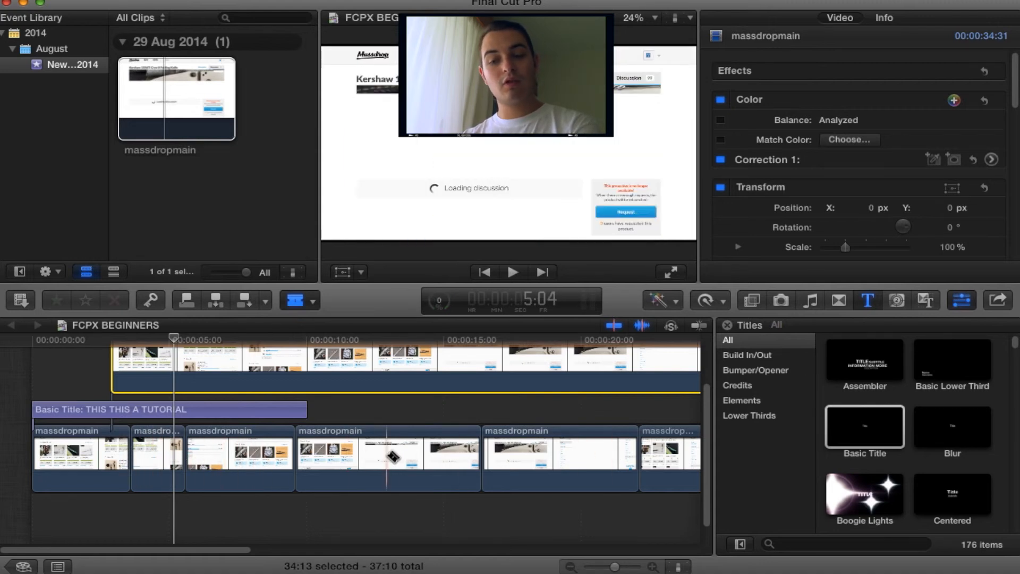
pyautogui.click(402, 457)
pyautogui.click(428, 457)
pyautogui.click(443, 457)
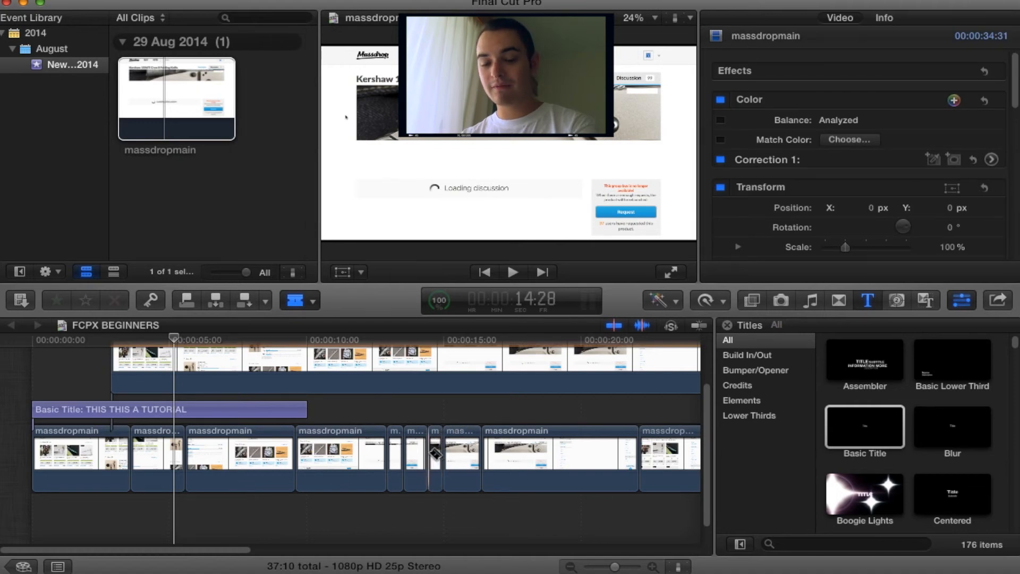
pyautogui.press('a')
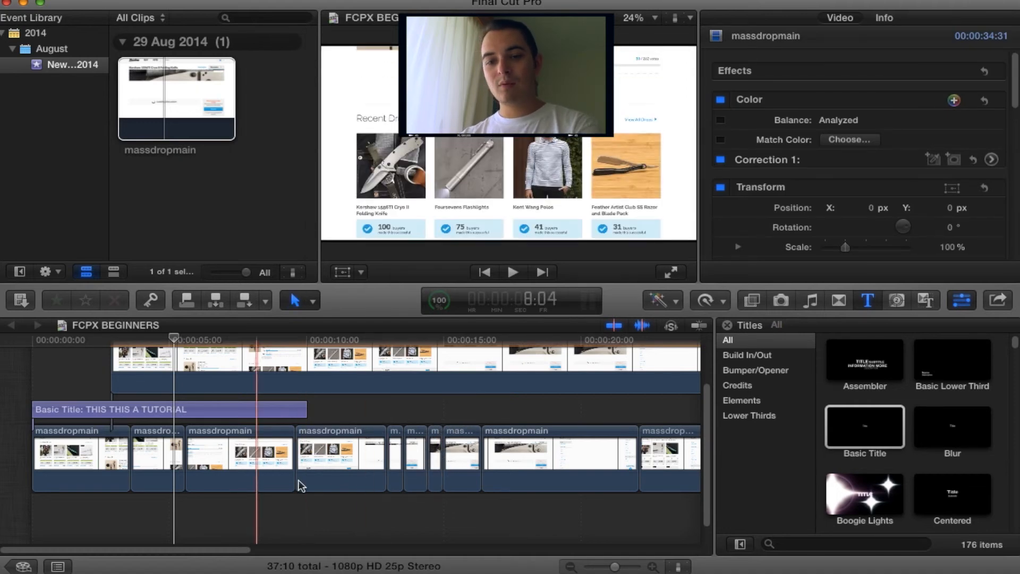
# Select individual segments in the newly cut storyline one after another, finishing with the first segment.
pyautogui.click(421, 458)
pyautogui.click(312, 457)
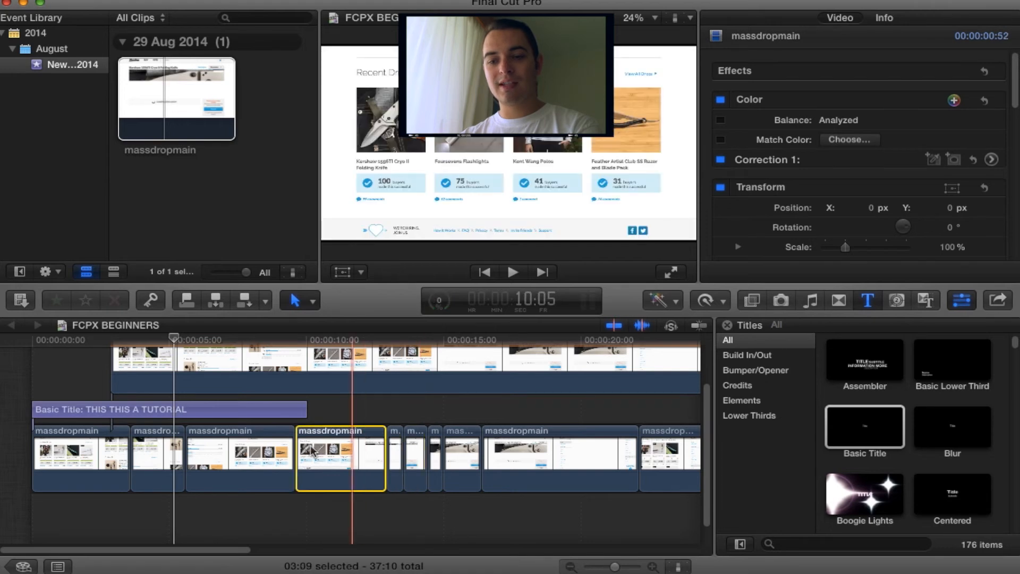
pyautogui.click(187, 449)
pyautogui.click(132, 448)
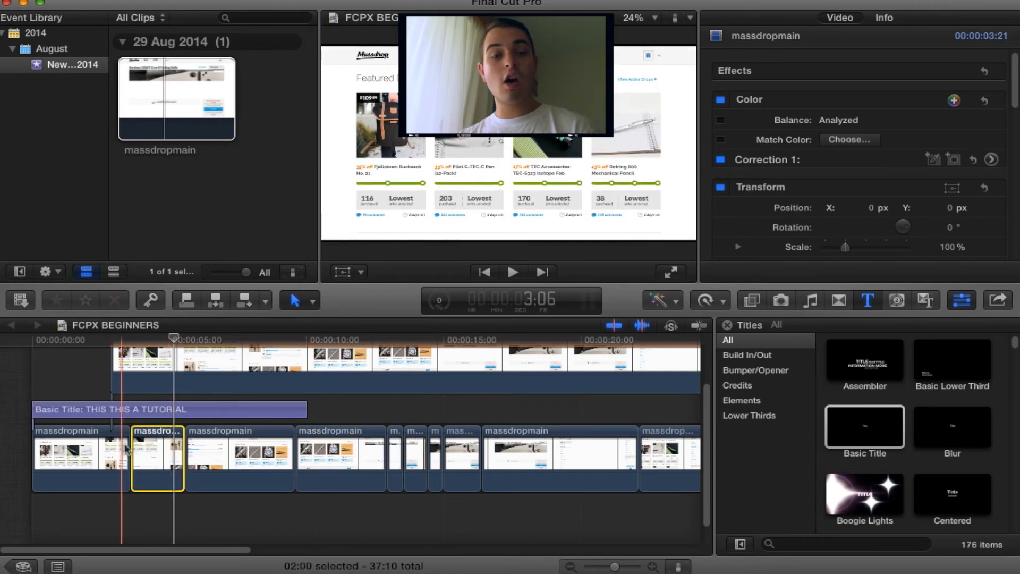
pyautogui.click(125, 445)
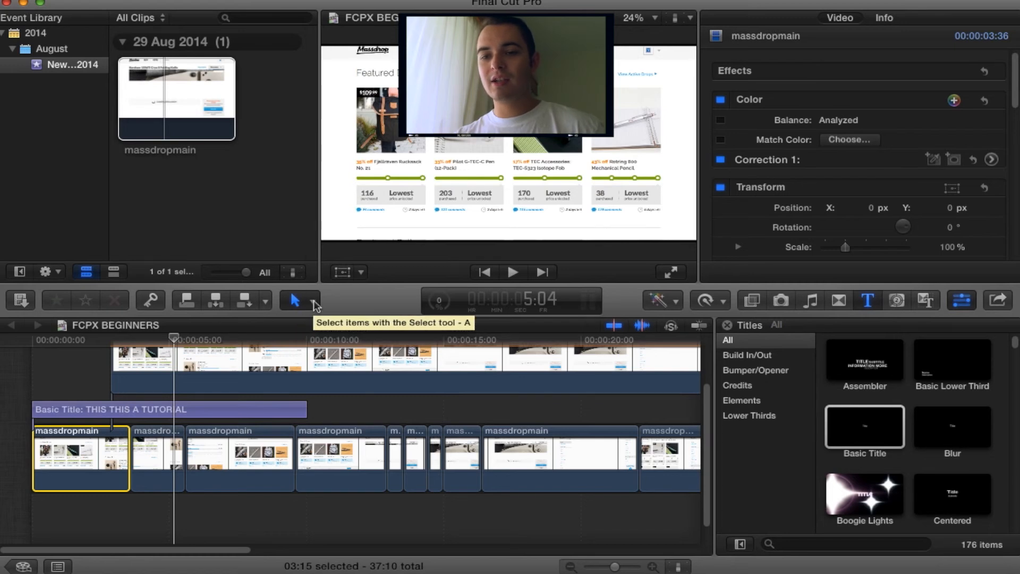
# Look over the available timeline editing tools without changing the tool, and hide the Titles browser.
pyautogui.click(308, 302)
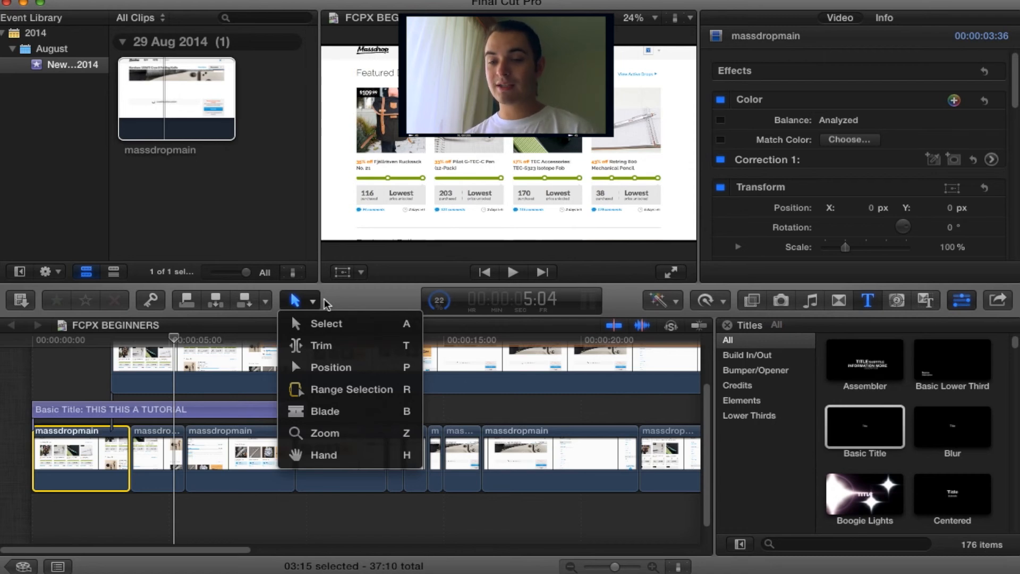
pyautogui.click(325, 298)
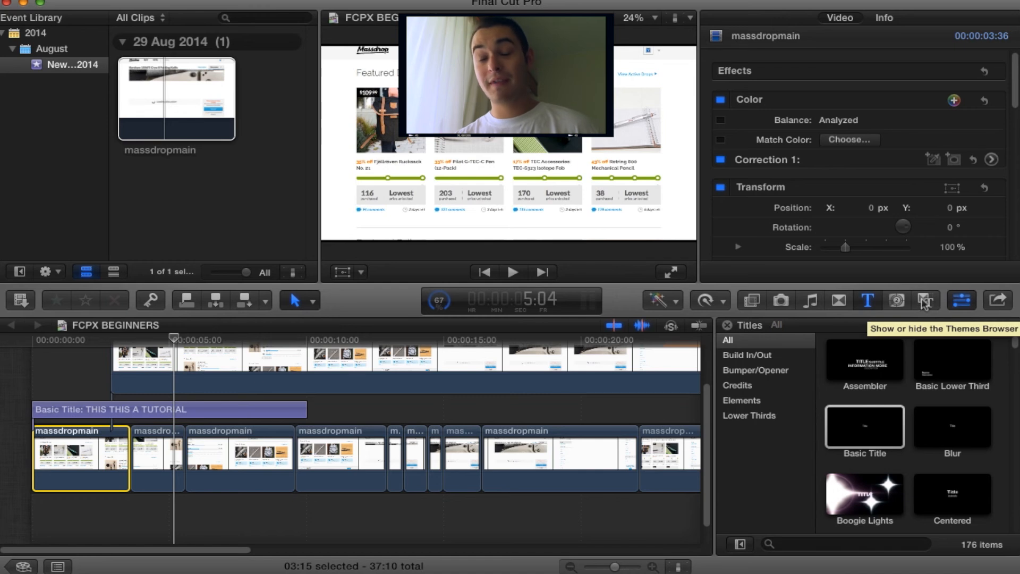
pyautogui.click(868, 310)
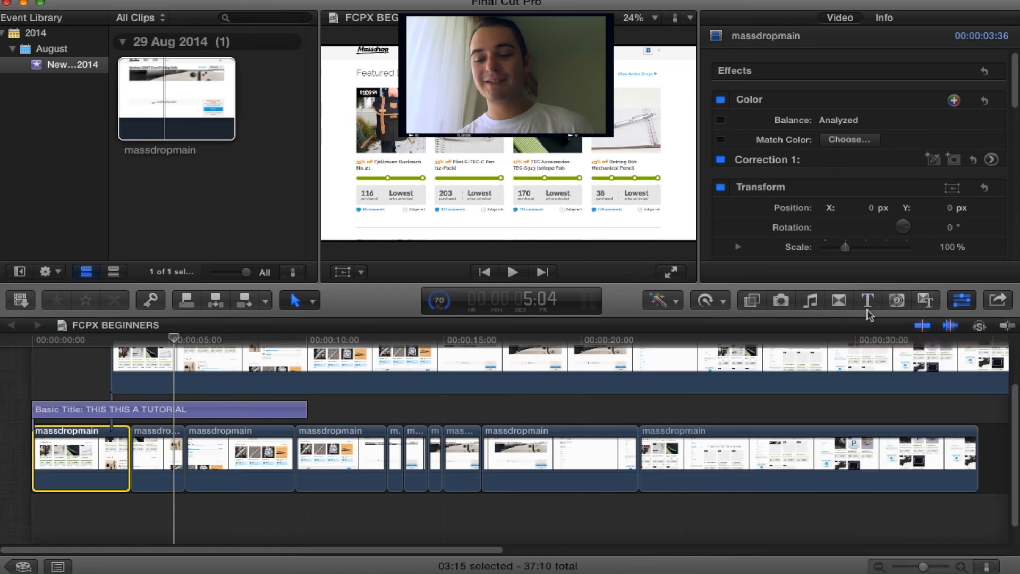